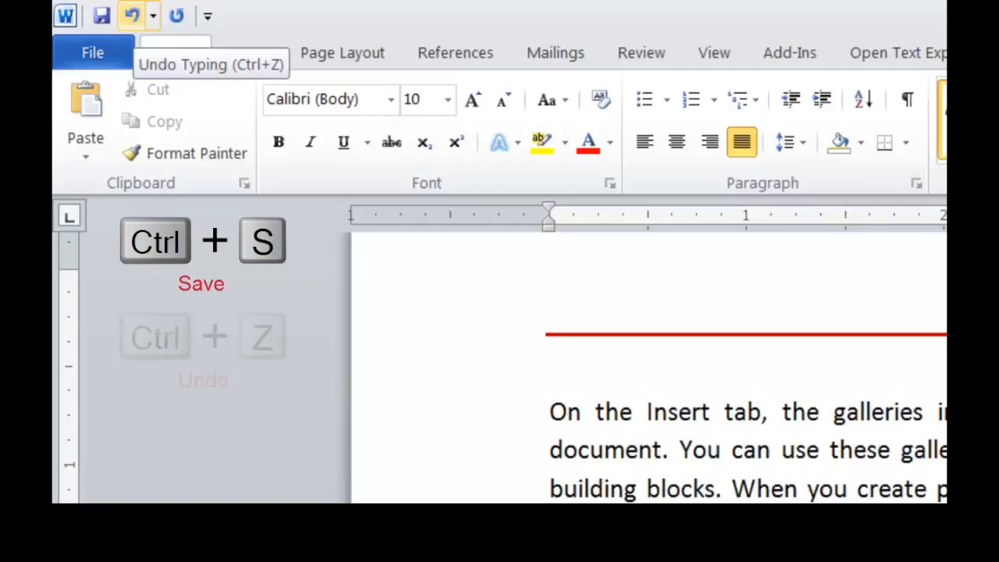
# Redo the last undone change in the document
pyautogui.hotkey('ctrl', 'y')
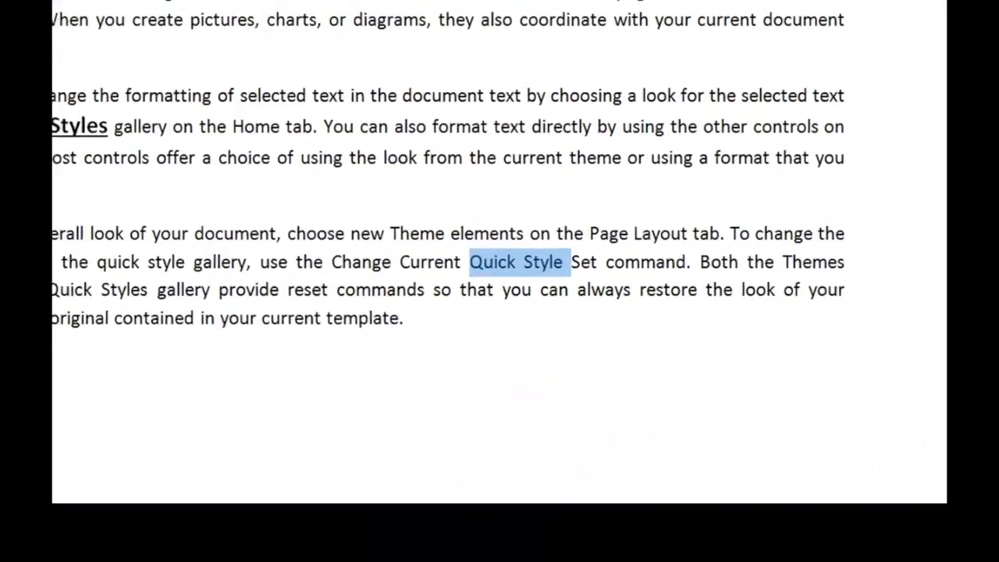
# Try italic, bold and underline in turn on the selected words "Quick Style" before "Set command", removing each format again
pyautogui.hotkey('ctrl', 'i')
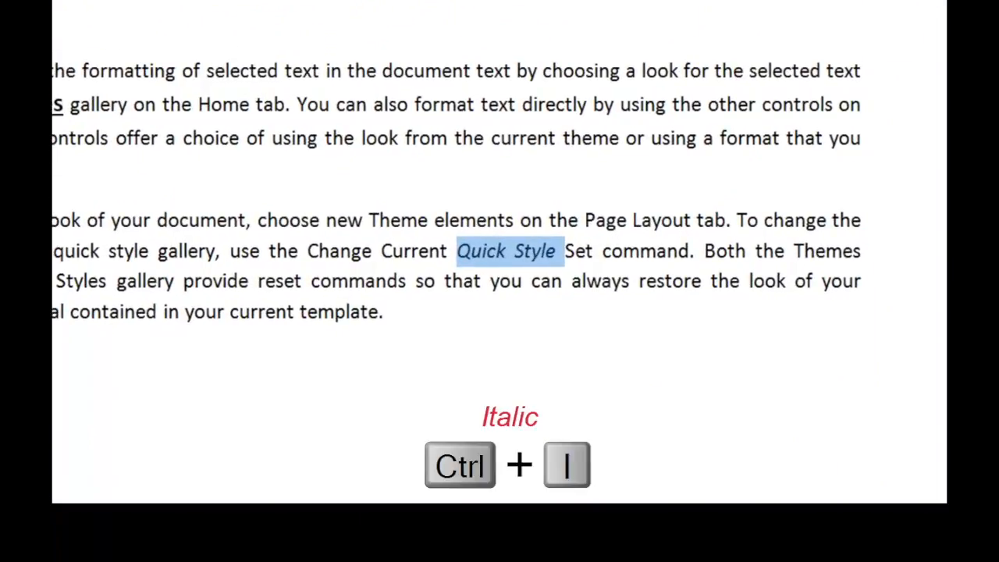
pyautogui.hotkey('ctrl', 'i')
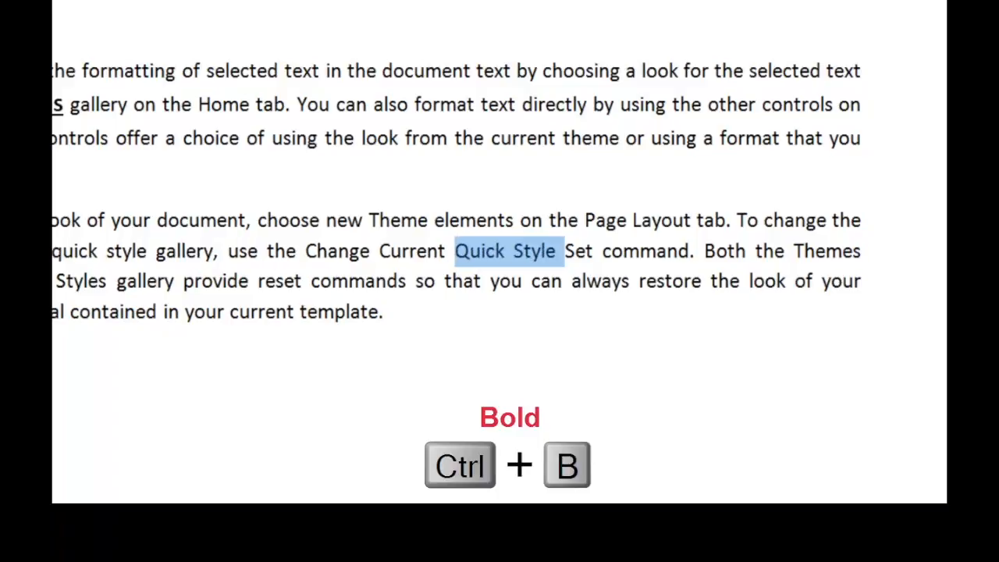
pyautogui.hotkey('ctrl', 'b')
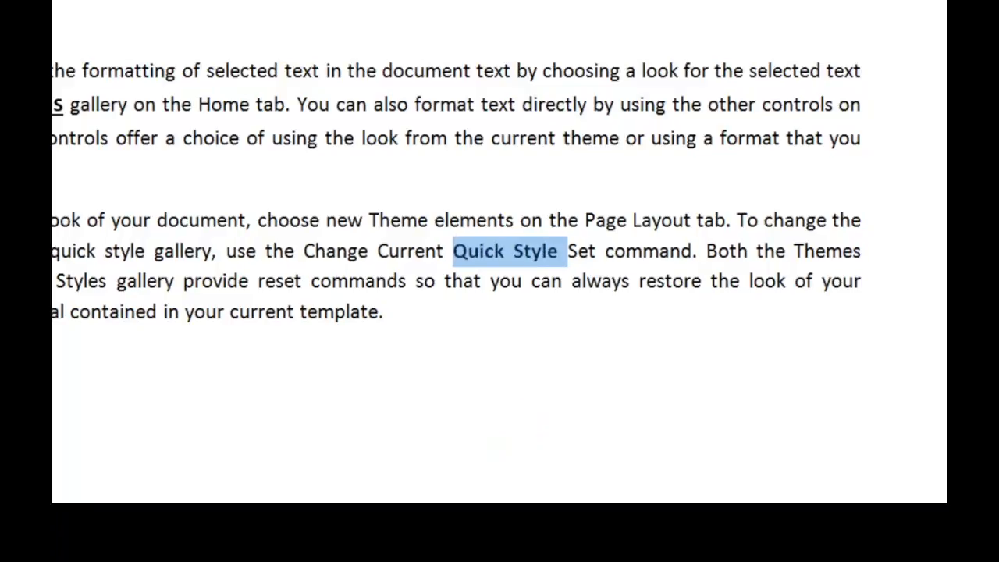
pyautogui.hotkey('ctrl', 'b')
pyautogui.hotkey('ctrl', 'u')
pyautogui.hotkey('ctrl', 'u')
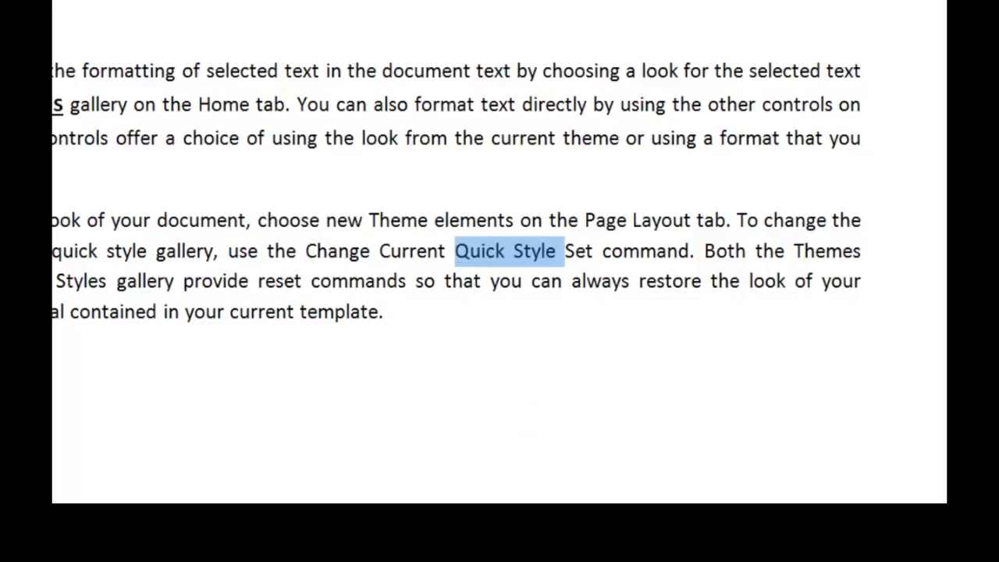
# Select the words "quick style" before "gallery" in the last paragraph and cycle their letter case
pyautogui.moveTo(53, 251); pyautogui.dragTo(79, 251)
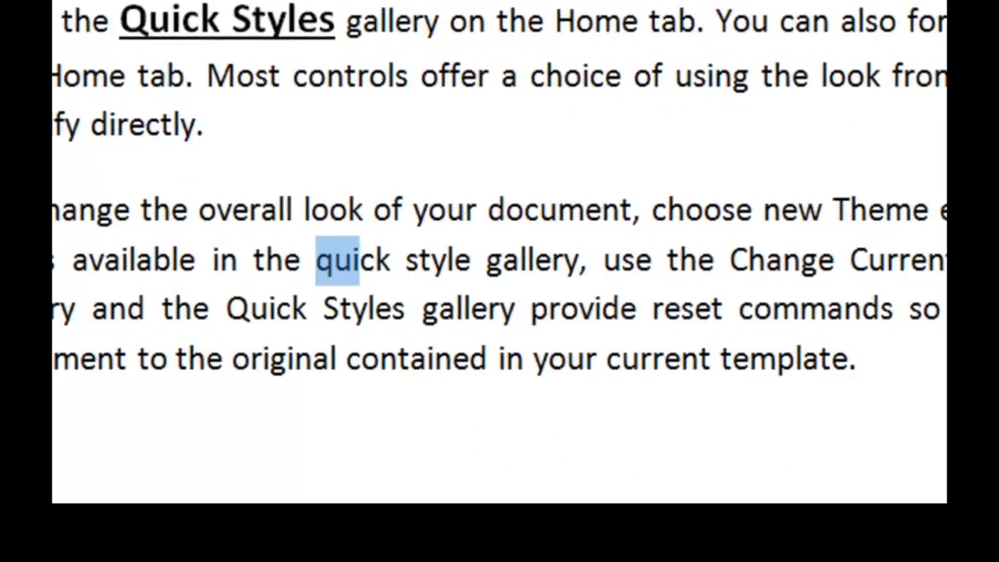
pyautogui.moveTo(359, 260); pyautogui.dragTo(485, 260)
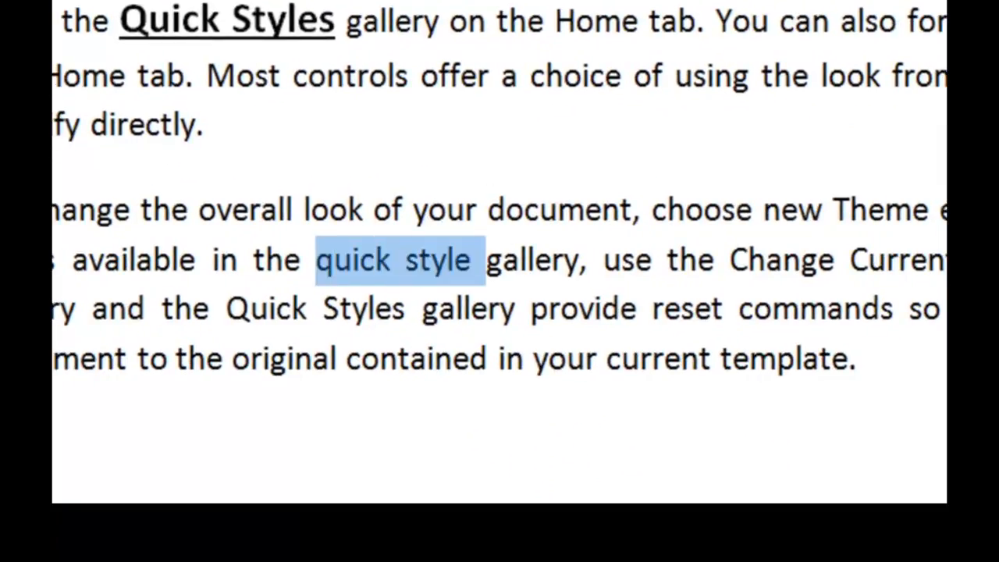
pyautogui.hotkey('shift', 'F3')
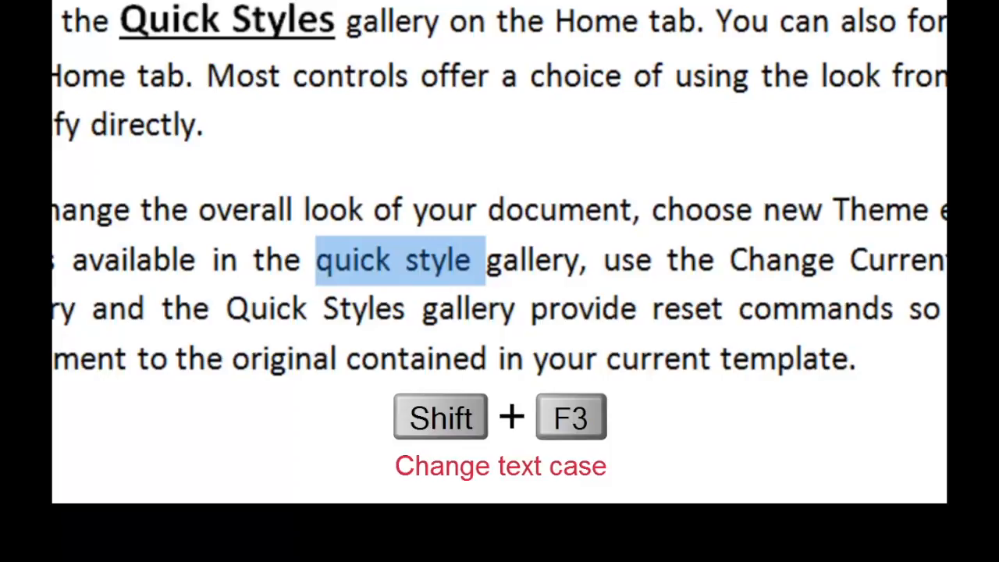
pyautogui.hotkey('shift', 'F3')
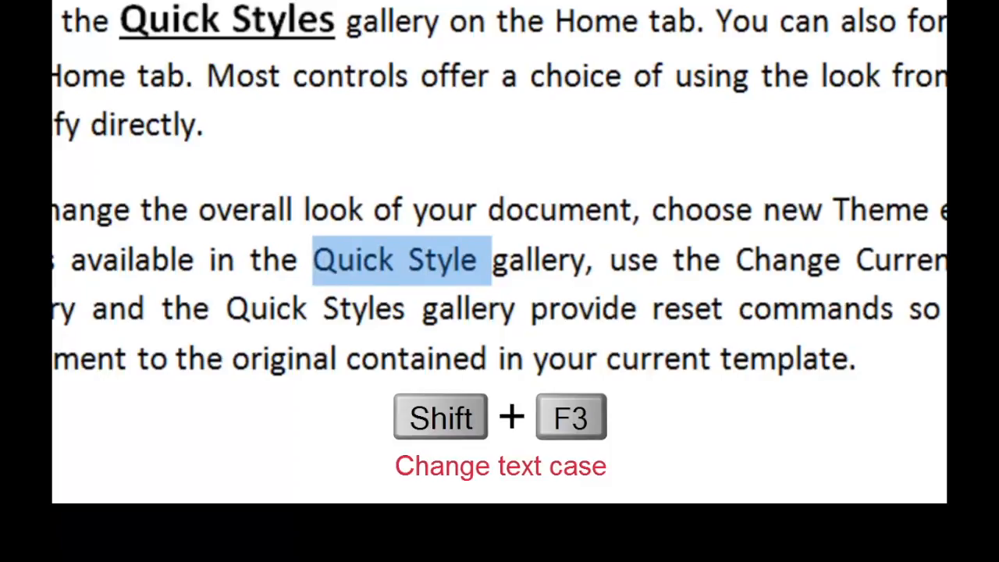
pyautogui.hotkey('shift', 'F3')
pyautogui.hotkey('shift', 'F3')
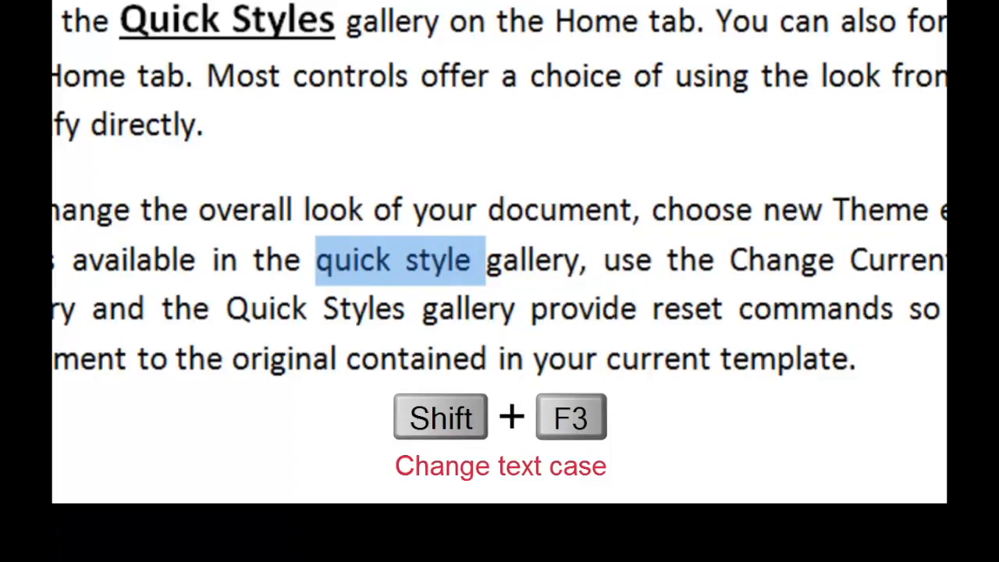
pyautogui.hotkey('shift', 'F3')
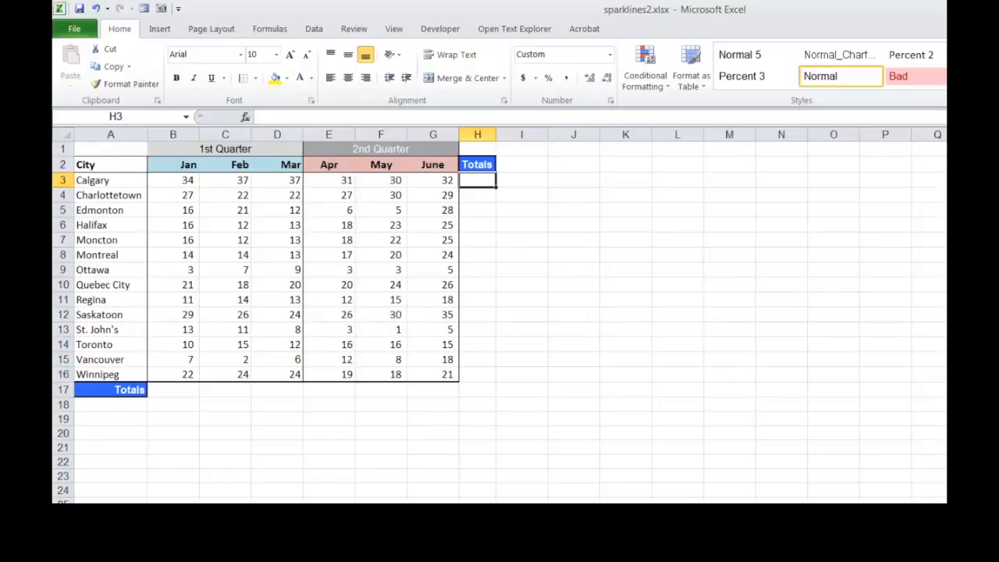
# In the Excel workbook sparklines2.xlsx, use Insert Function to search for "sum" and enter =SUM(B3:G3) in H3
pyautogui.hotkey('shift', 'F3')
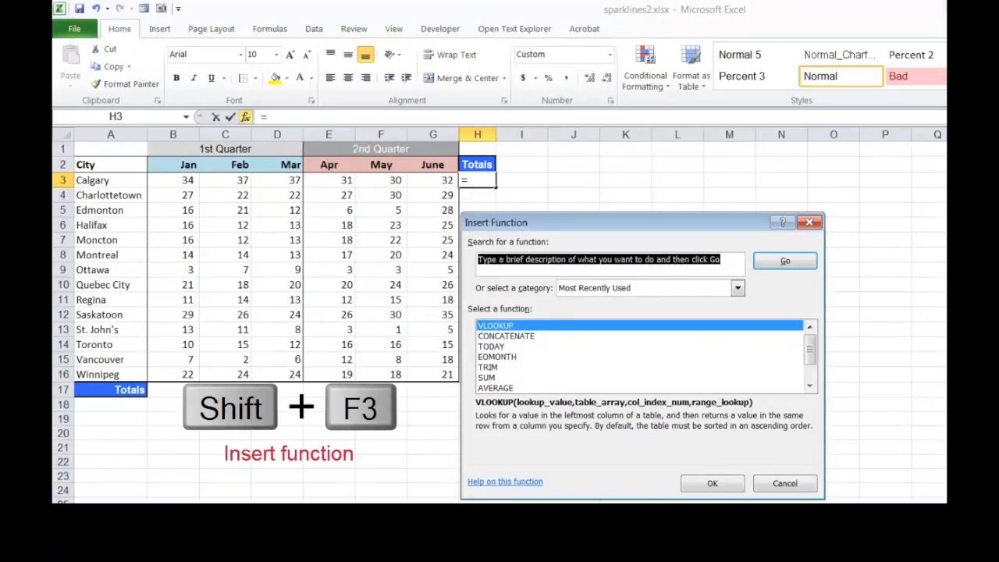
pyautogui.write('sum')
pyautogui.press('Return')
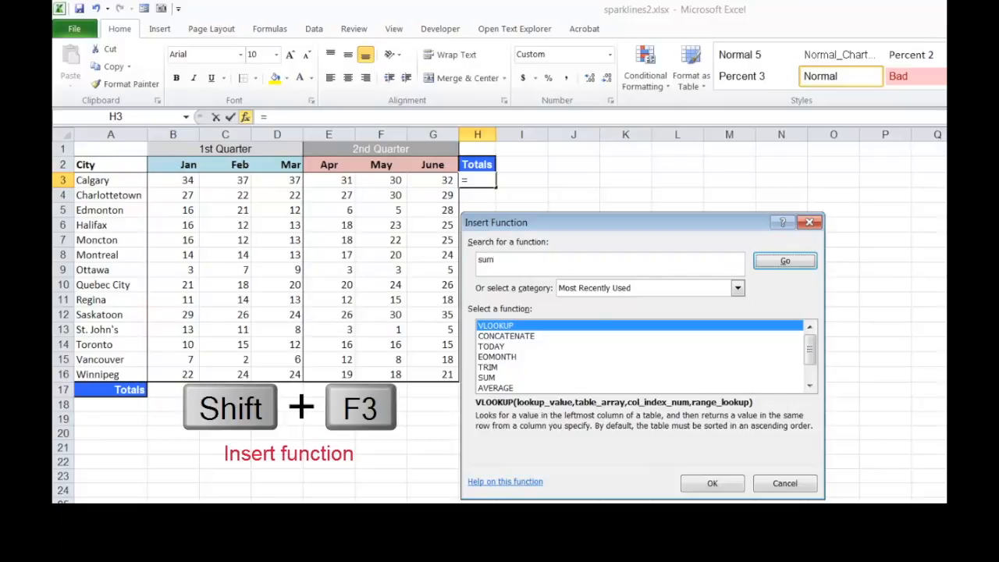
pyautogui.press('Return')
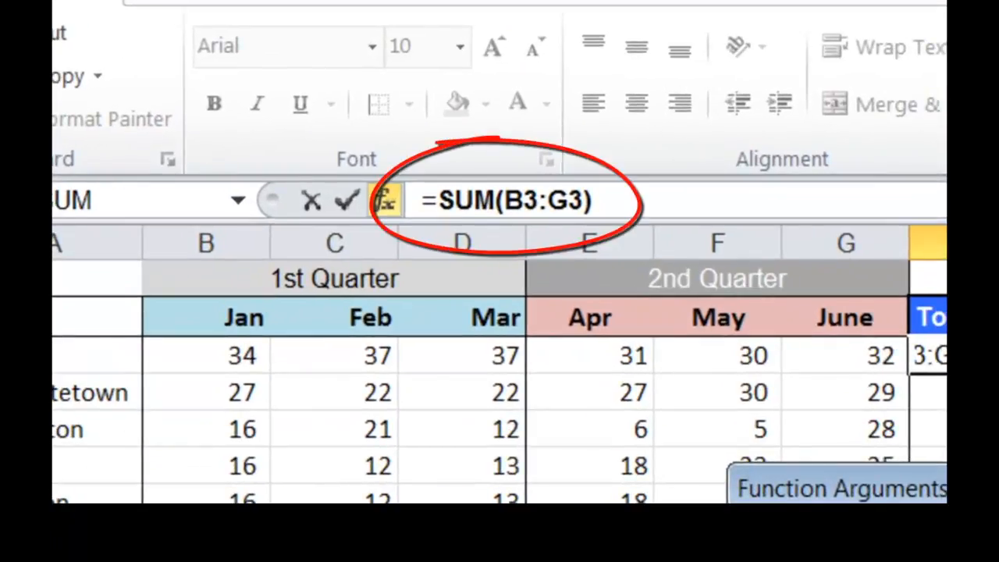
pyautogui.press('Return')
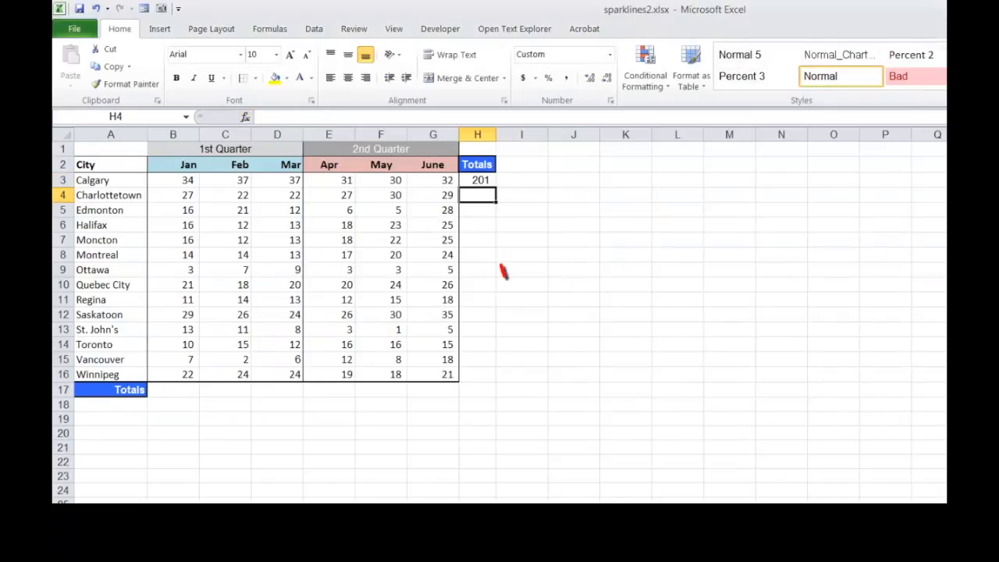
# AutoSum B4:G4 into H4 and fill the formula down the Totals column through H16
pyautogui.hotkey('alt', '=')
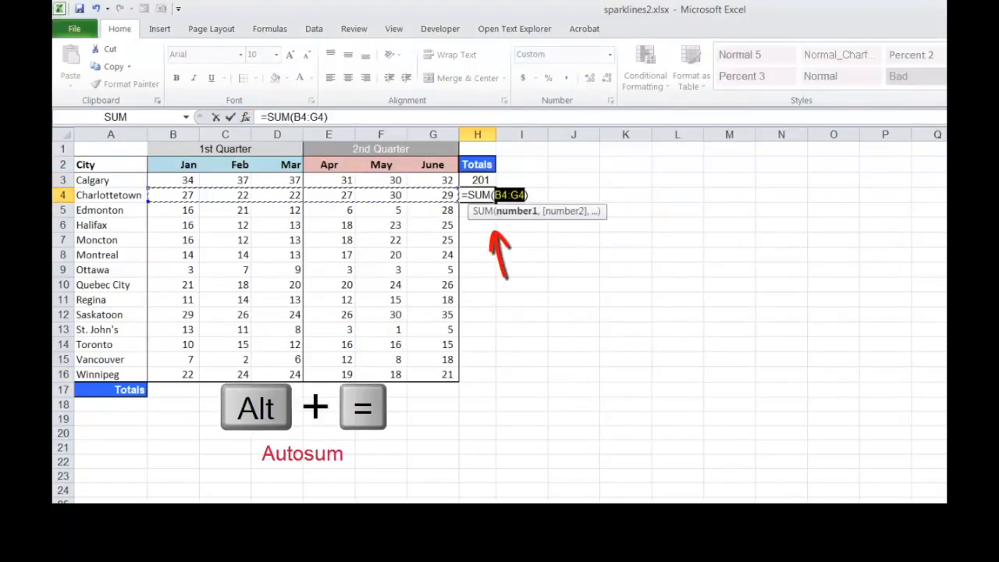
pyautogui.press('Return')
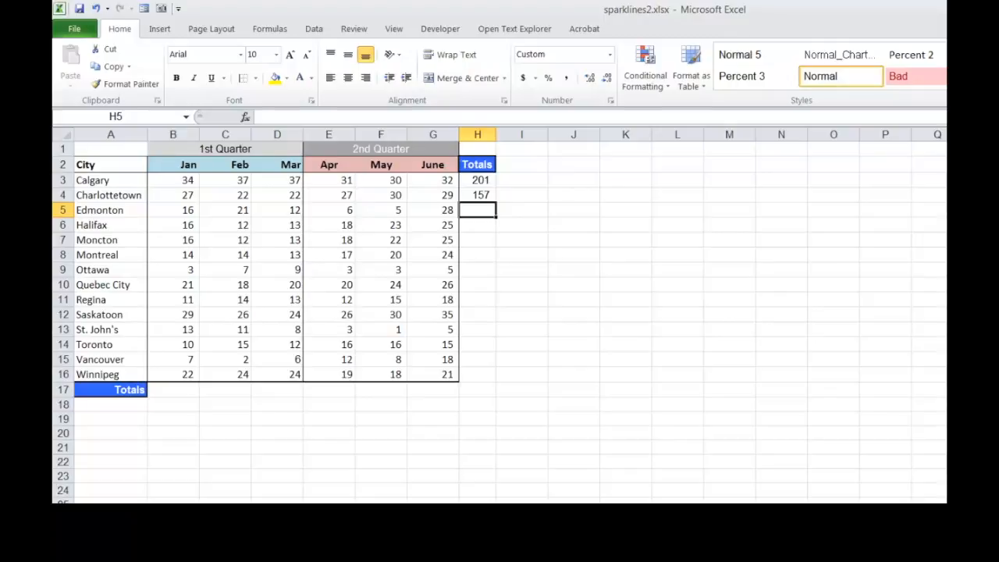
pyautogui.press('Up')
pyautogui.hotkey('shift', 'Down')
pyautogui.hotkey('shift', 'Down')
pyautogui.hotkey('shift', 'Down')
pyautogui.hotkey('shift', 'Down')
pyautogui.hotkey('shift', 'Down')
pyautogui.hotkey('shift', 'Down')
pyautogui.hotkey('shift', 'Down')
pyautogui.hotkey('shift', 'Down')
pyautogui.hotkey('shift', 'Down')
pyautogui.hotkey('shift', 'Down')
pyautogui.hotkey('shift', 'Down')
pyautogui.hotkey('shift', 'Down')
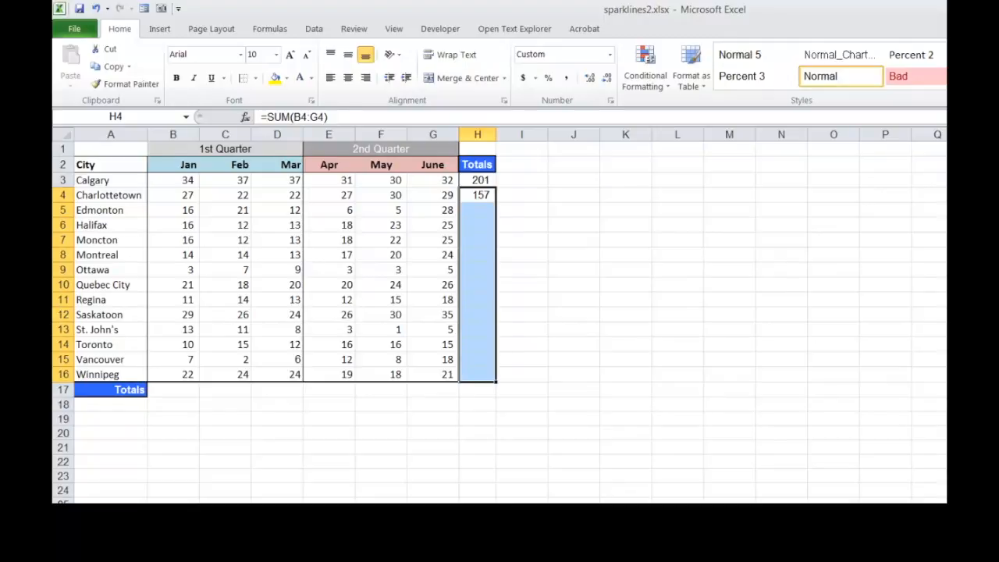
pyautogui.hotkey('ctrl', 'd')
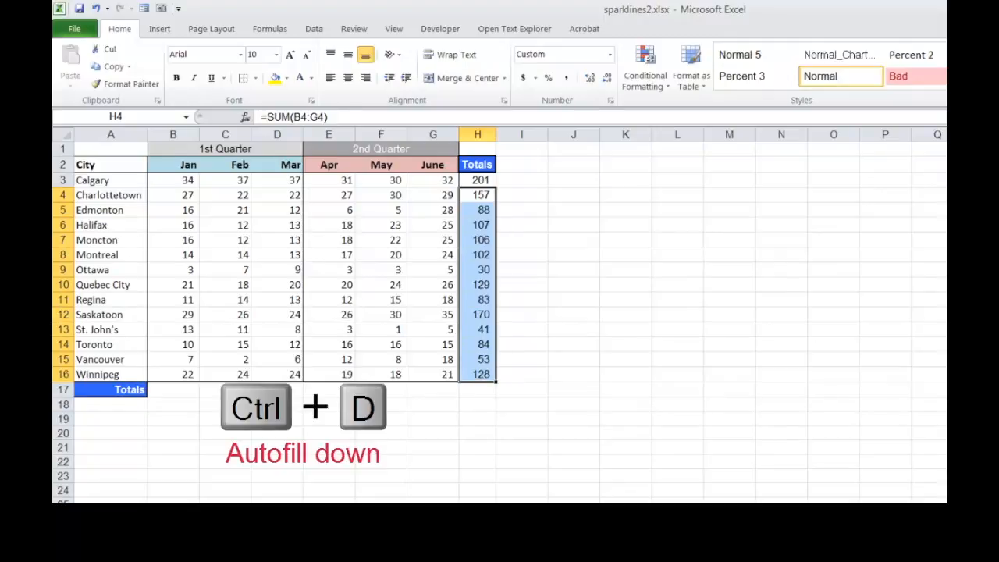
# Total the Jan column in B17 with =SUM(B3:B16) and fill the formula across the Totals row through H17
pyautogui.press('Down')
pyautogui.press('Down')
pyautogui.press('Down')
pyautogui.press('Down')
pyautogui.press('Down')
pyautogui.press('Down')
pyautogui.press('Down')
pyautogui.press('Down')
pyautogui.press('Down')
pyautogui.press('Down')
pyautogui.press('Down')
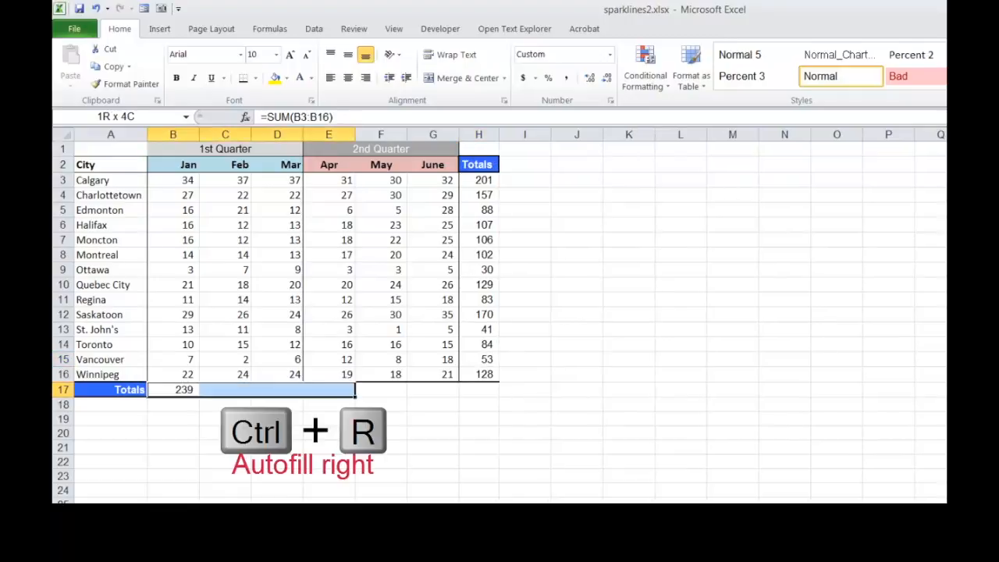
pyautogui.hotkey('shift', 'Right')
pyautogui.hotkey('shift', 'Right')
pyautogui.hotkey('shift', 'Right')
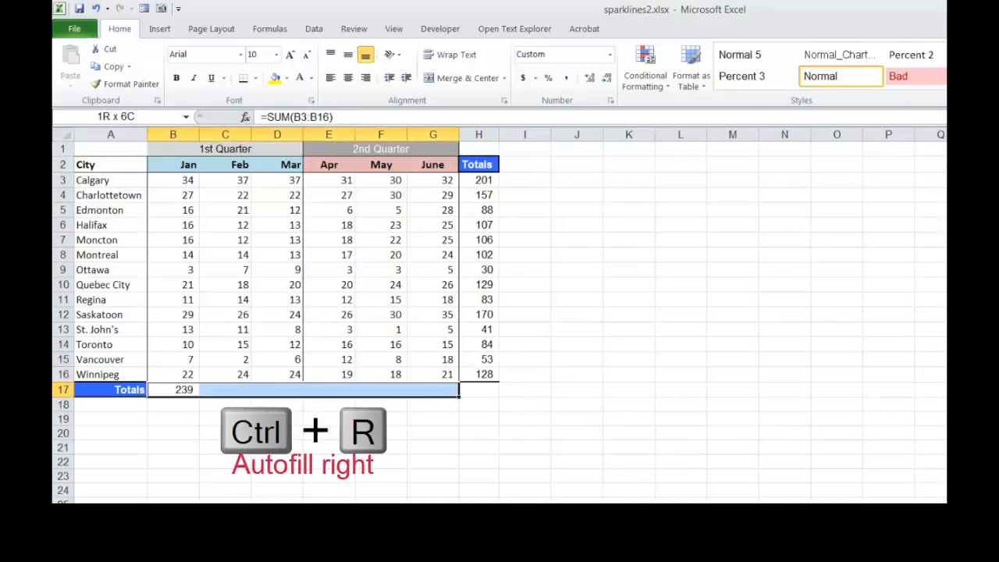
pyautogui.hotkey('ctrl', 'r')
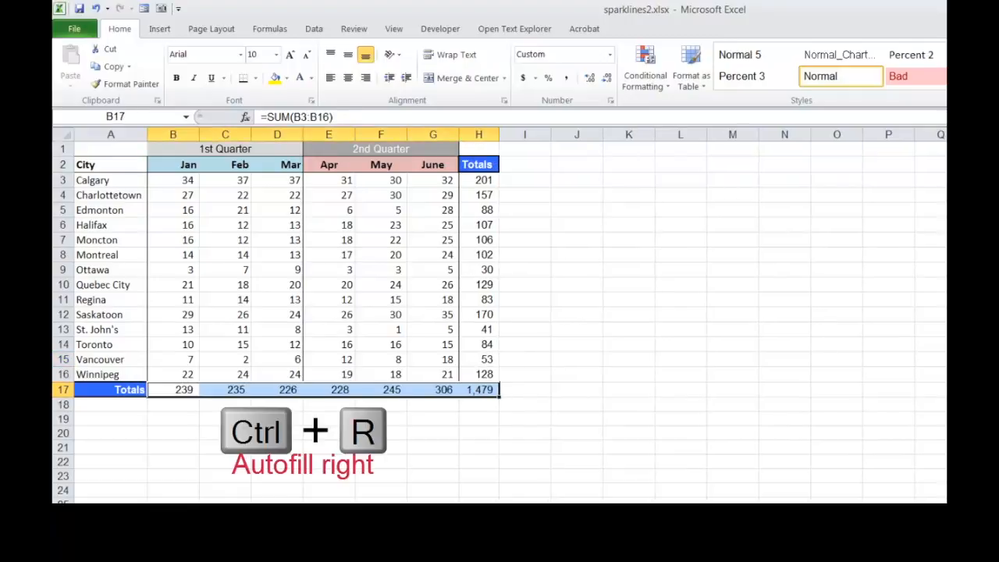
pyautogui.press('Right')
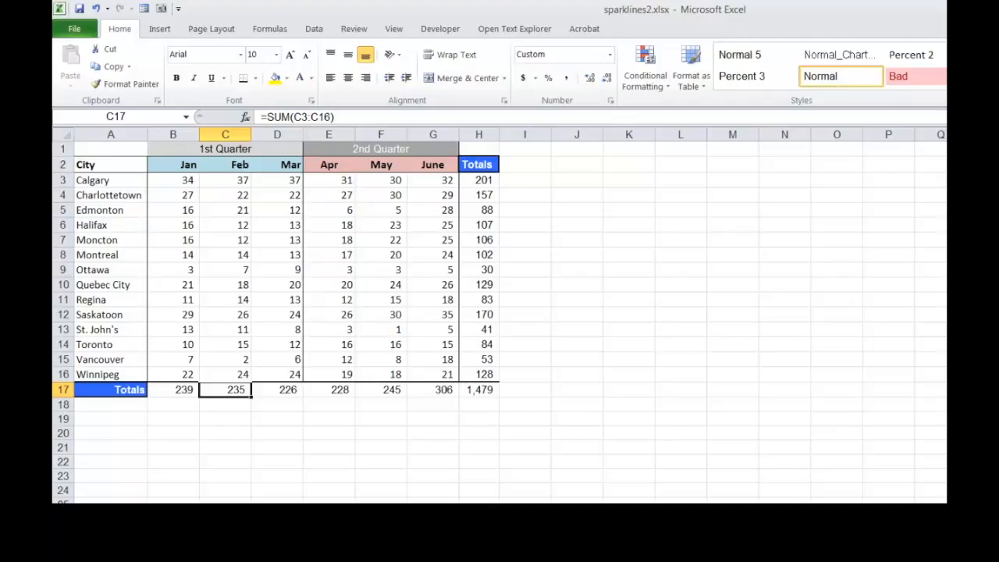
# Select the entire Calgary row from A3, and select the entire column A from the Halifax cell
pyautogui.click(130, 182)
pyautogui.hotkey('shift', 'space')
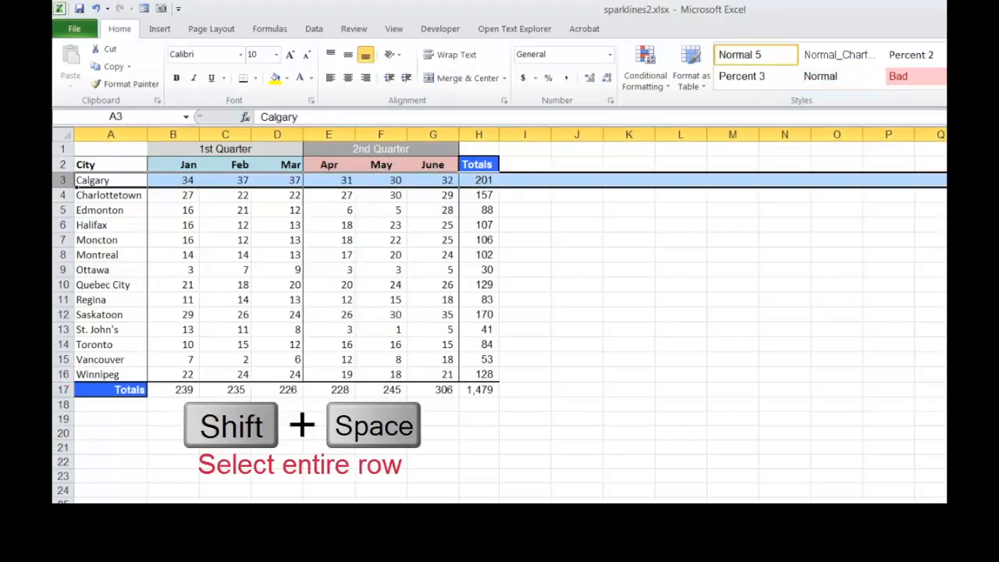
pyautogui.click(110, 225)
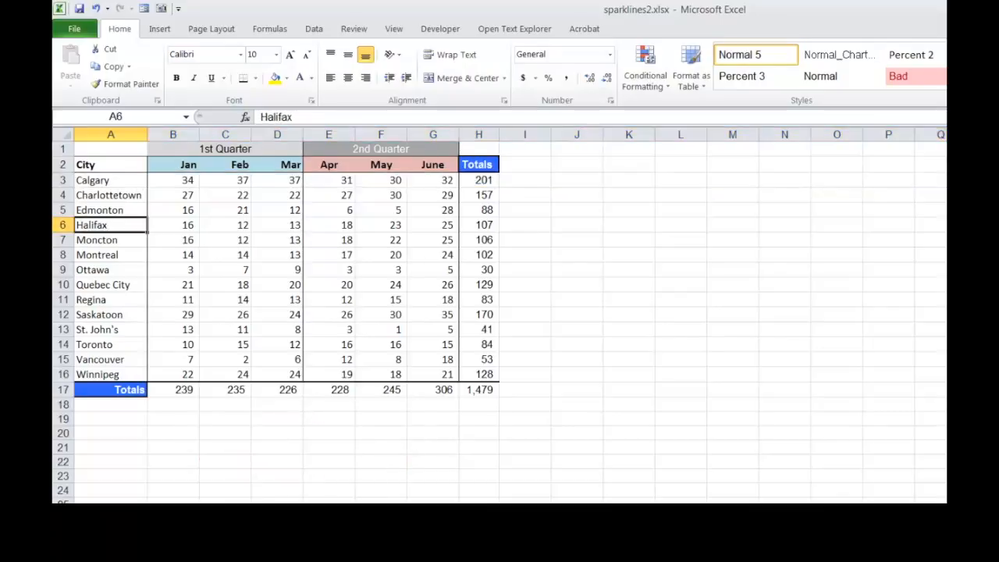
pyautogui.hotkey('ctrl', 'space')
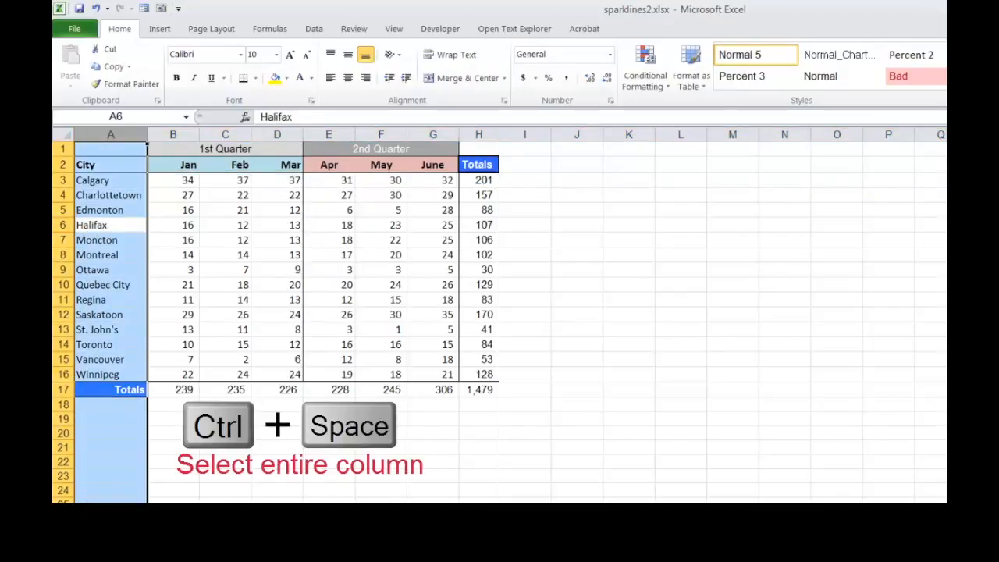
# Go to A1, select the whole table range A1:H17, and return to A1
pyautogui.hotkey('ctrl', 'Home')
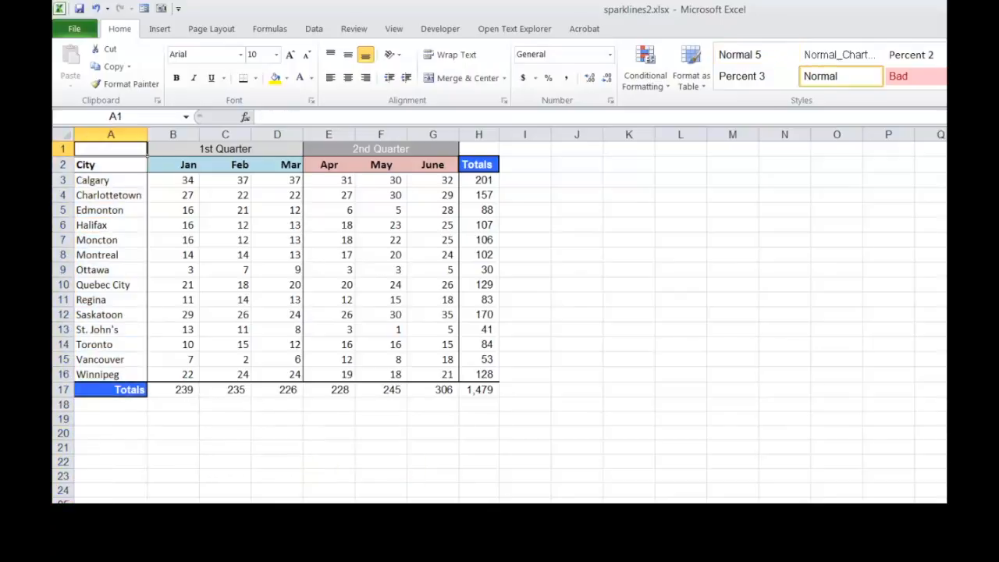
pyautogui.hotkey('ctrl', 'shift', 'space')
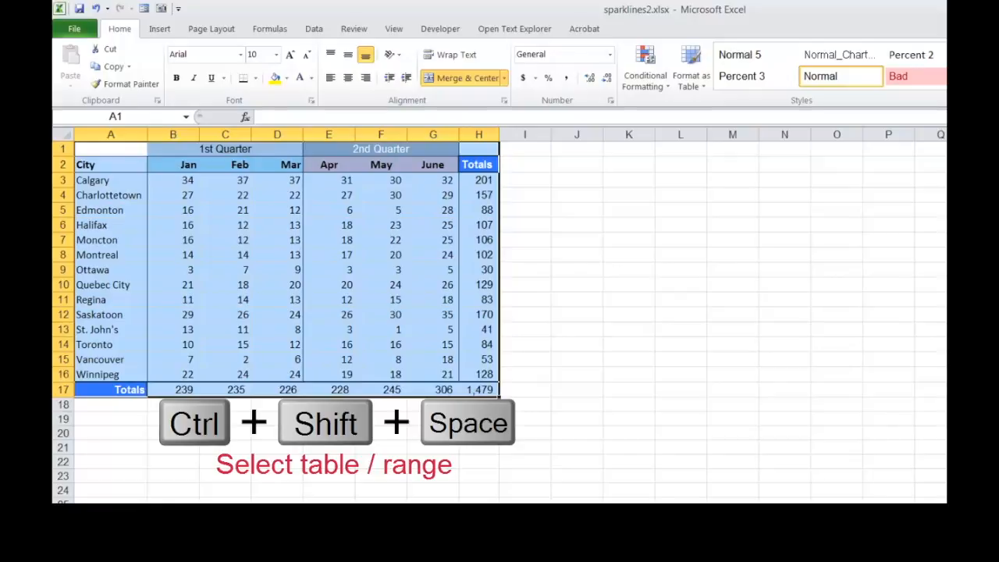
pyautogui.hotkey('ctrl', 'Home')
# Starting from B13, jump along the table edges to B17, H17 and the Totals header in H2
pyautogui.click(174, 330)
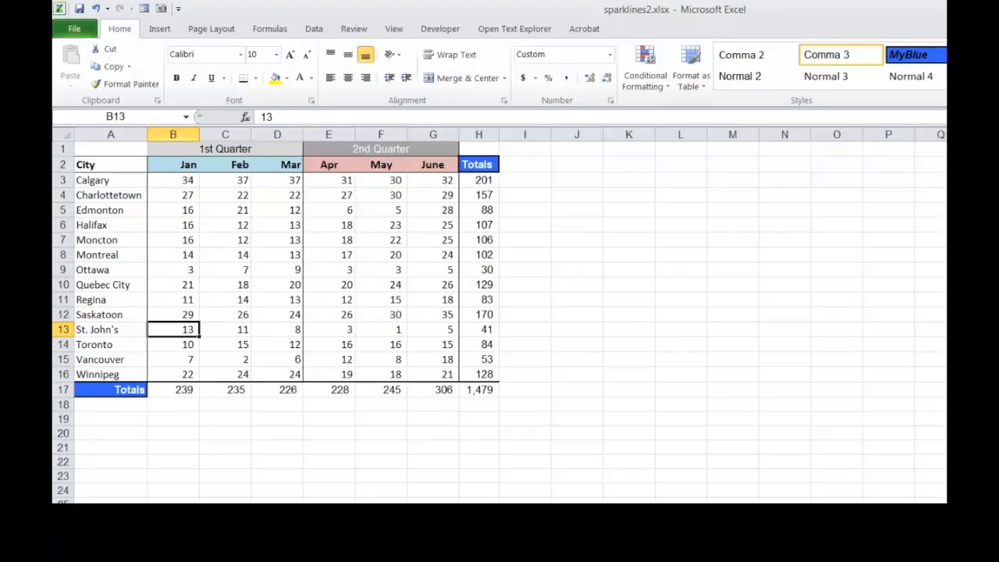
pyautogui.hotkey('ctrl', 'Up')
pyautogui.hotkey('ctrl', 'Down')
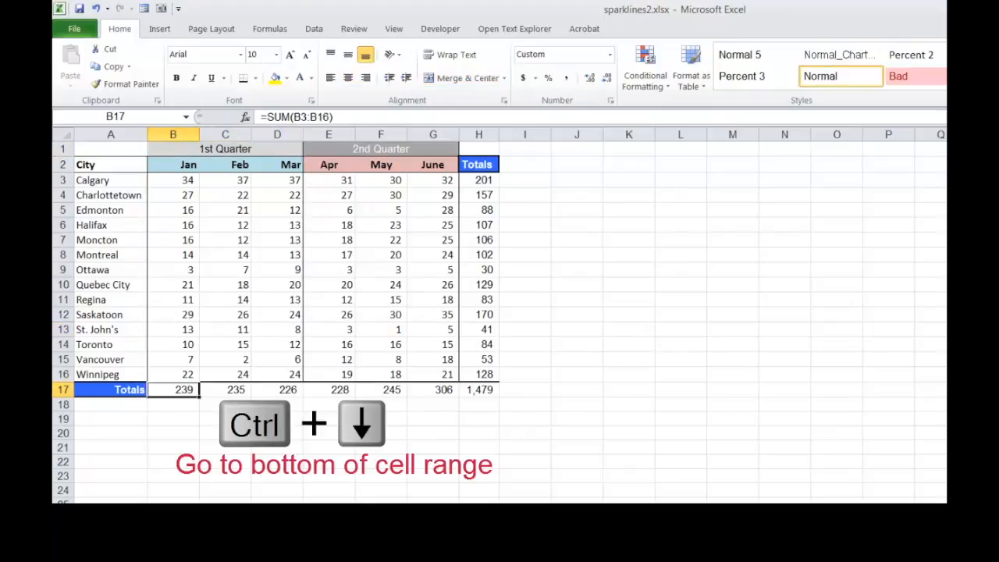
pyautogui.hotkey('ctrl', 'Right')
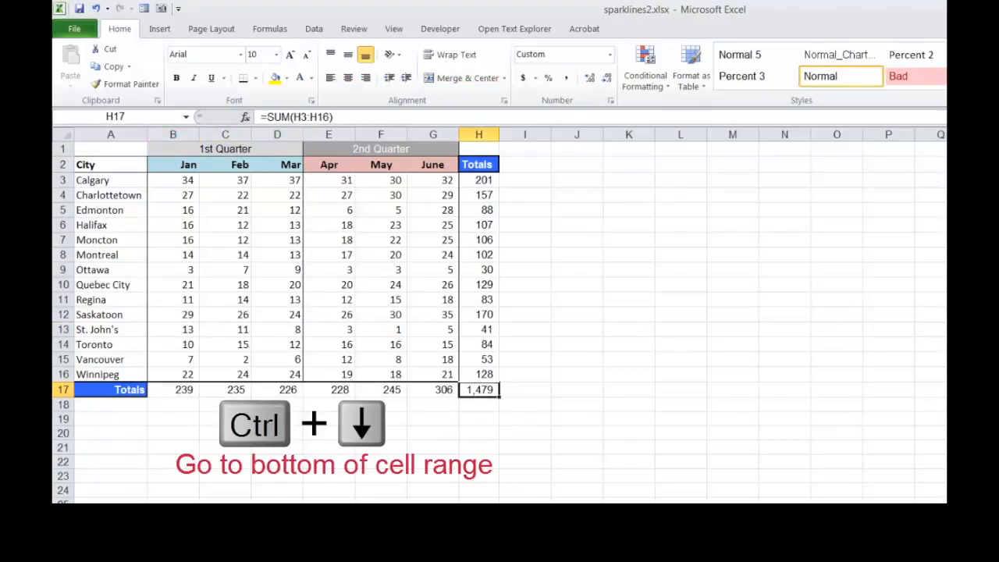
pyautogui.hotkey('ctrl', 'Up')
pyautogui.press('Down')
pyautogui.press('Up')
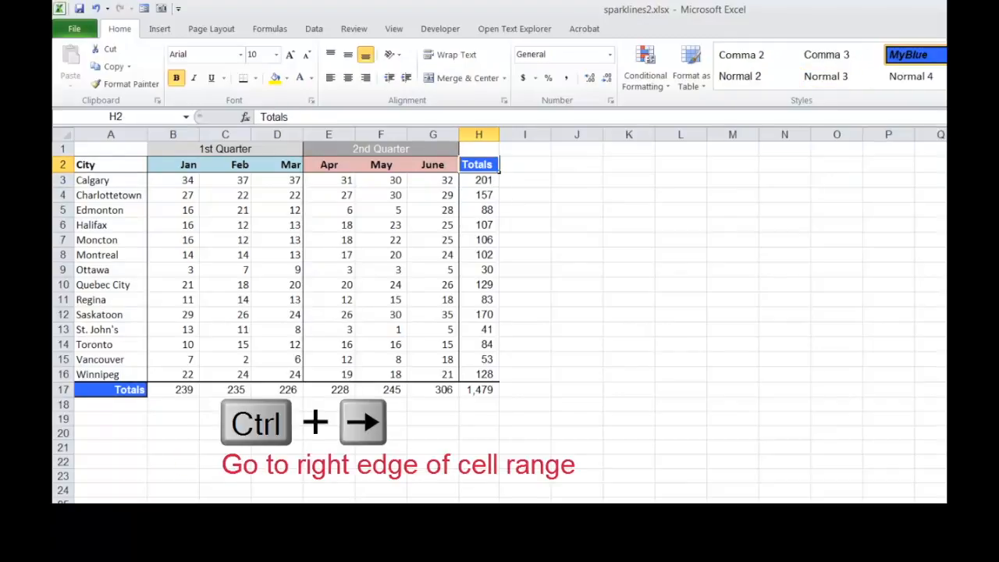
# Jump from H5 to the table's first column, across from A7 to column H, and down to H17
pyautogui.press('Down')
pyautogui.press('Down')
pyautogui.press('Down')
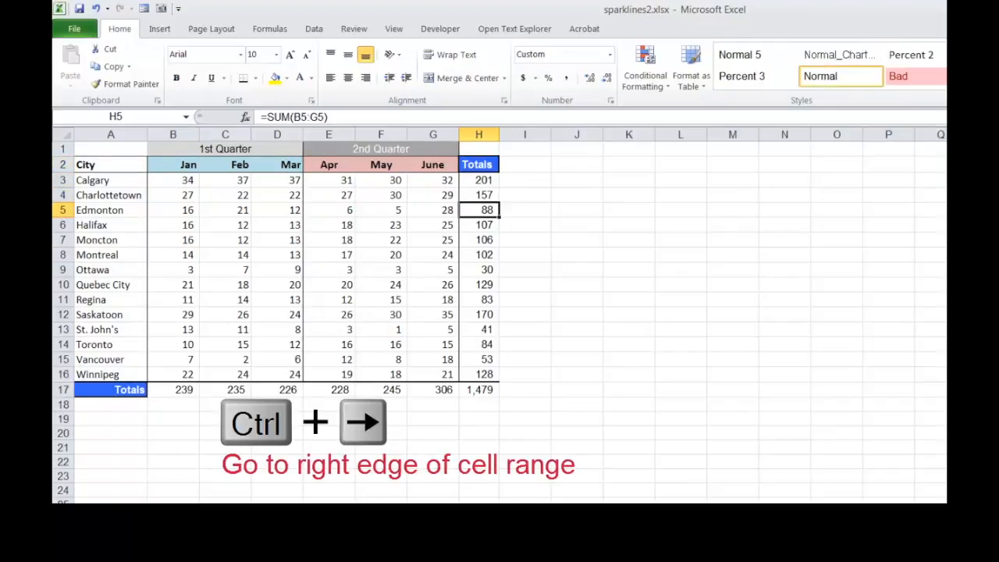
pyautogui.hotkey('ctrl', 'Left')
pyautogui.press('Down')
pyautogui.press('Down')
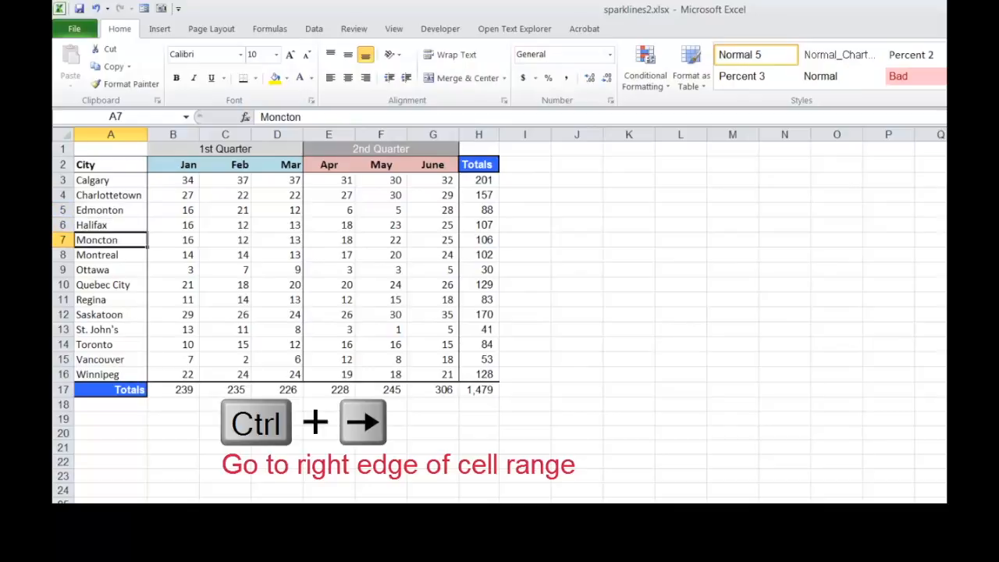
pyautogui.hotkey('ctrl', 'Right')
pyautogui.hotkey('ctrl', 'Down')
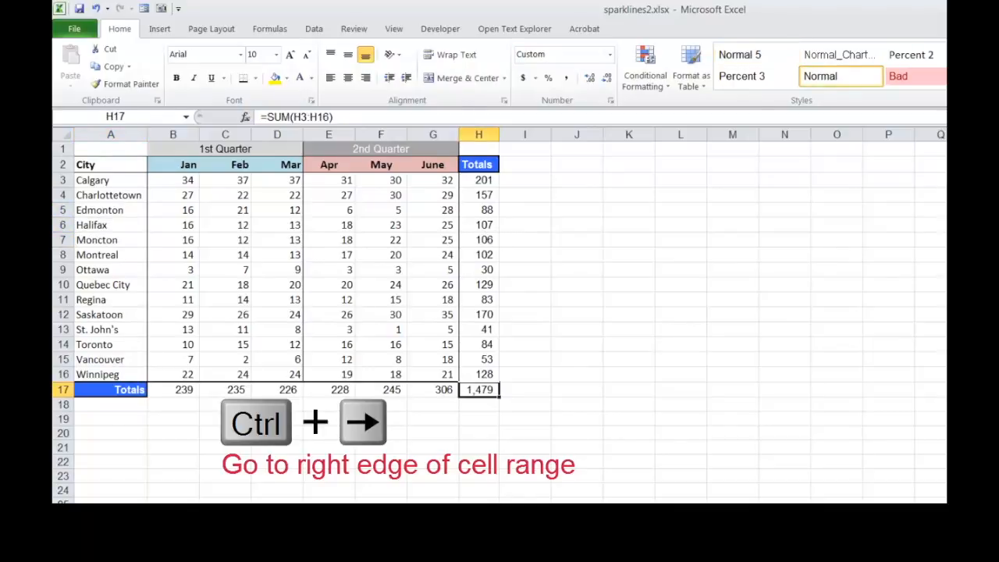
# Go to the Calgary cell A3, select down to the Totals cell in column A, and extend the selection across to column H
pyautogui.hotkey('ctrl', 'Home')
pyautogui.press('Left')
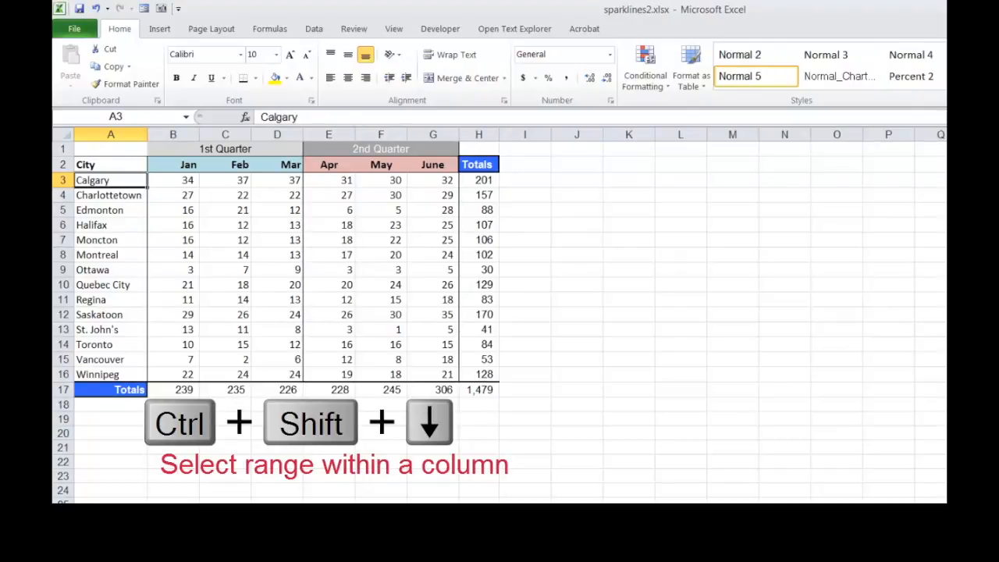
pyautogui.hotkey('ctrl', 'shift', 'Down')
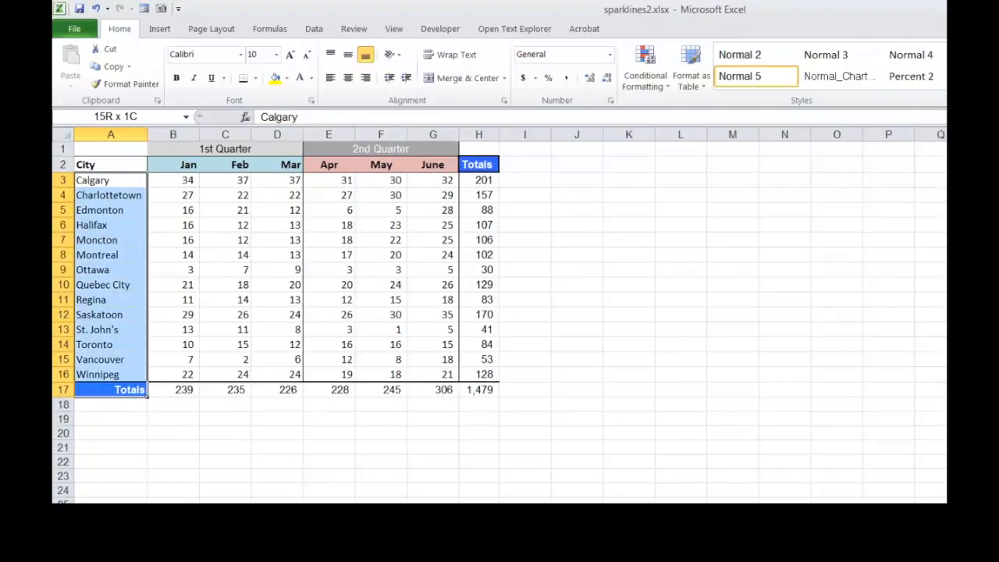
pyautogui.hotkey('ctrl', 'shift', 'Right')
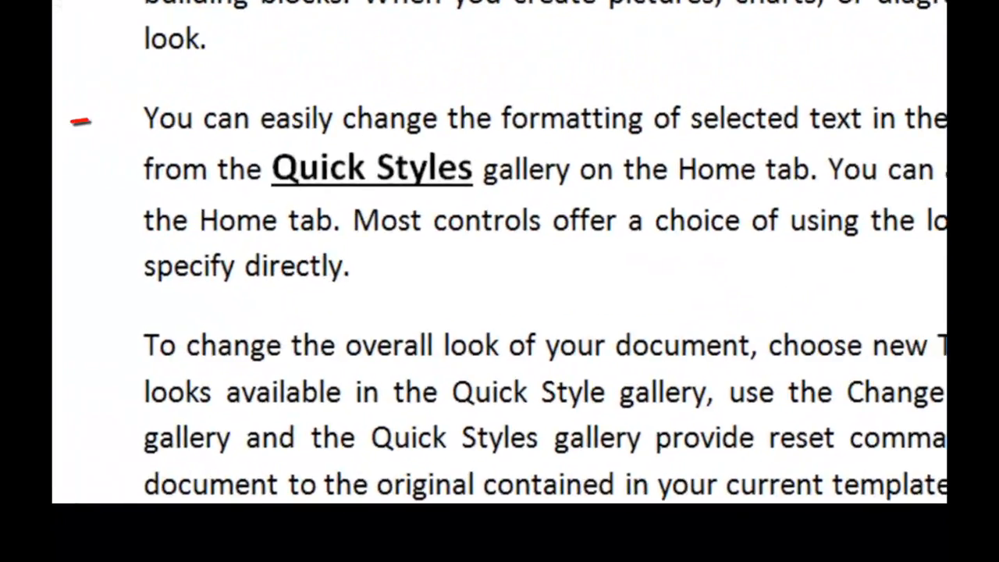
# In Word, move the insertion point word by word along the "You can easily change" line and back, and to the next paragraph and back
pyautogui.hotkey('ctrl', 'Right')
pyautogui.hotkey('ctrl', 'Right')
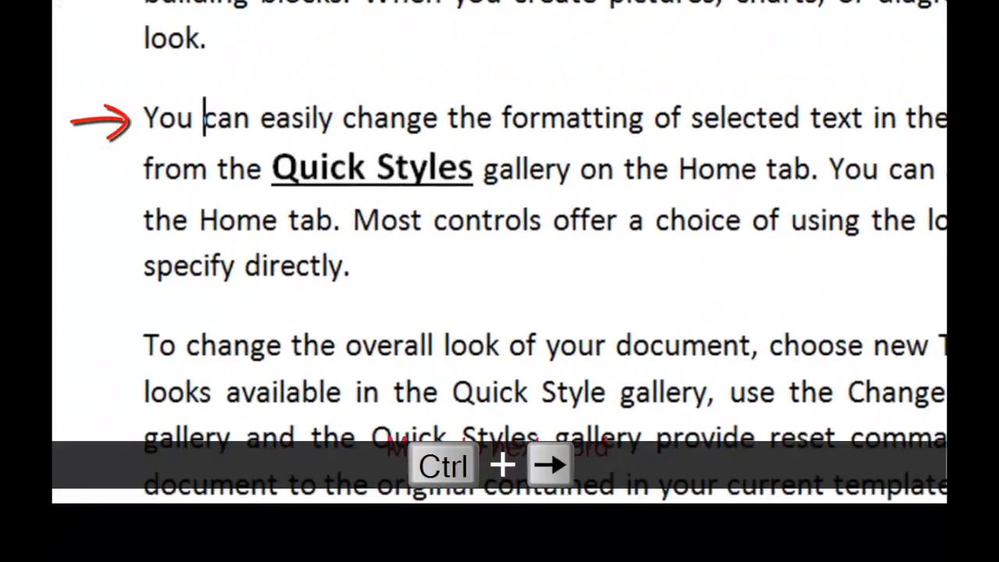
pyautogui.hotkey('ctrl', 'Right')
pyautogui.hotkey('ctrl', 'Right')
pyautogui.hotkey('ctrl', 'Right')
pyautogui.hotkey('ctrl', 'Left')
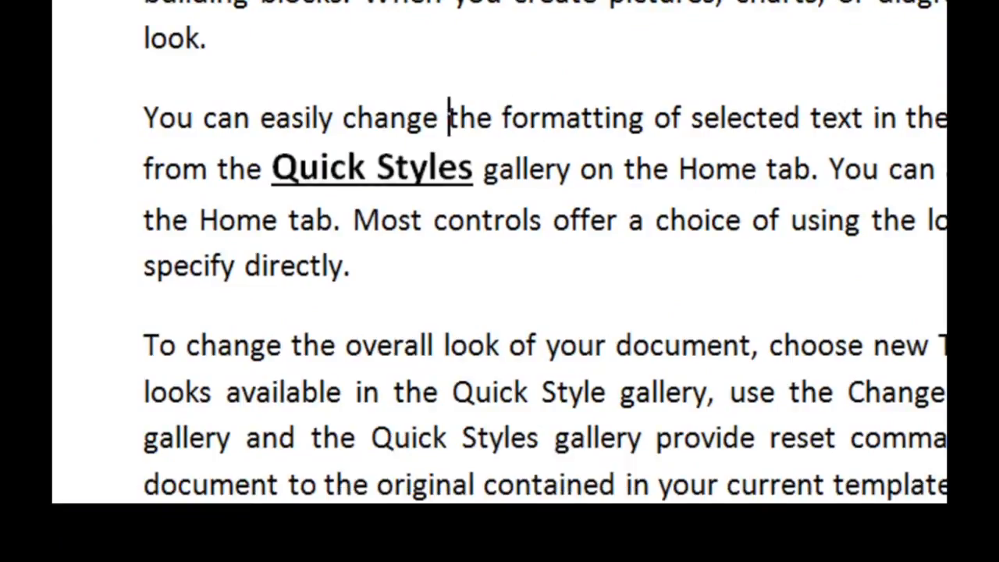
pyautogui.hotkey('ctrl', 'Left')
pyautogui.hotkey('ctrl', 'Down')
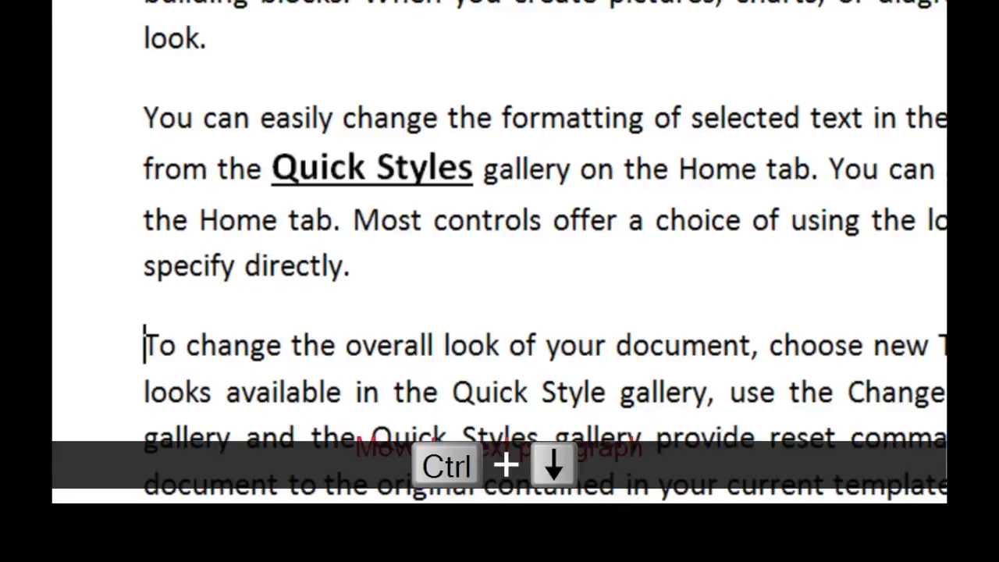
pyautogui.hotkey('ctrl', 'Up')
# Select the word "You" at the start of the paragraph, character by character
pyautogui.hotkey('shift', 'Right')
pyautogui.hotkey('shift', 'Right')
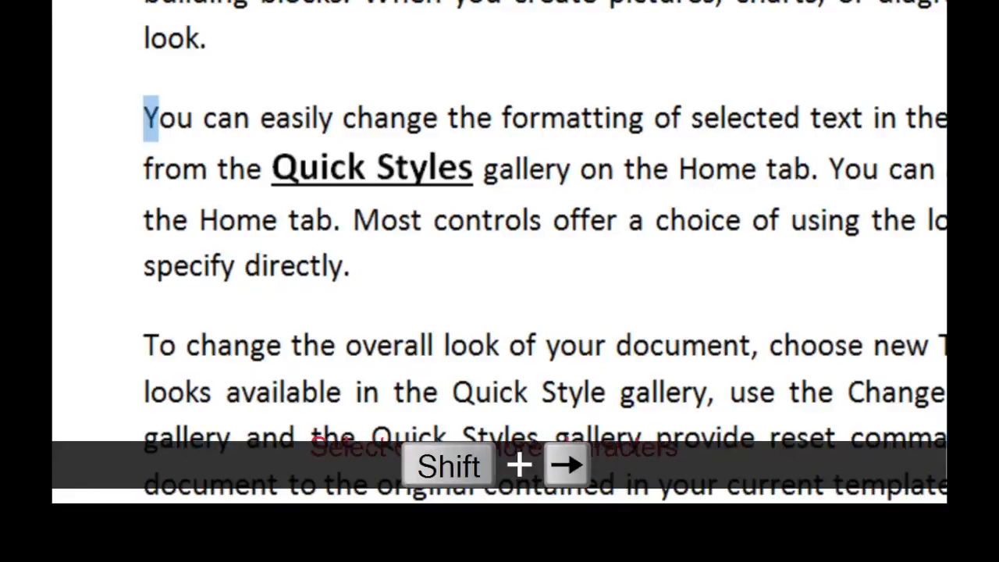
pyautogui.hotkey('shift', 'Right')
pyautogui.hotkey('shift', 'Right')
pyautogui.hotkey('shift', 'Right')
pyautogui.hotkey('shift', 'Right')
pyautogui.hotkey('shift', 'Right')
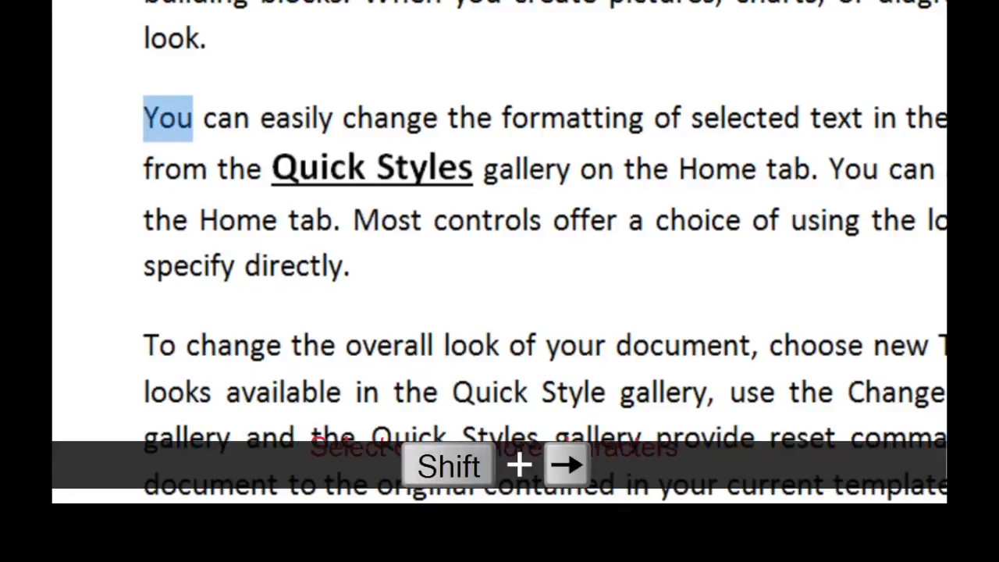
# Extend the selection line by line into the paragraph's third line, and return the insertion point to the paragraph's start
pyautogui.hotkey('shift', 'Down')
pyautogui.hotkey('shift', 'Down')
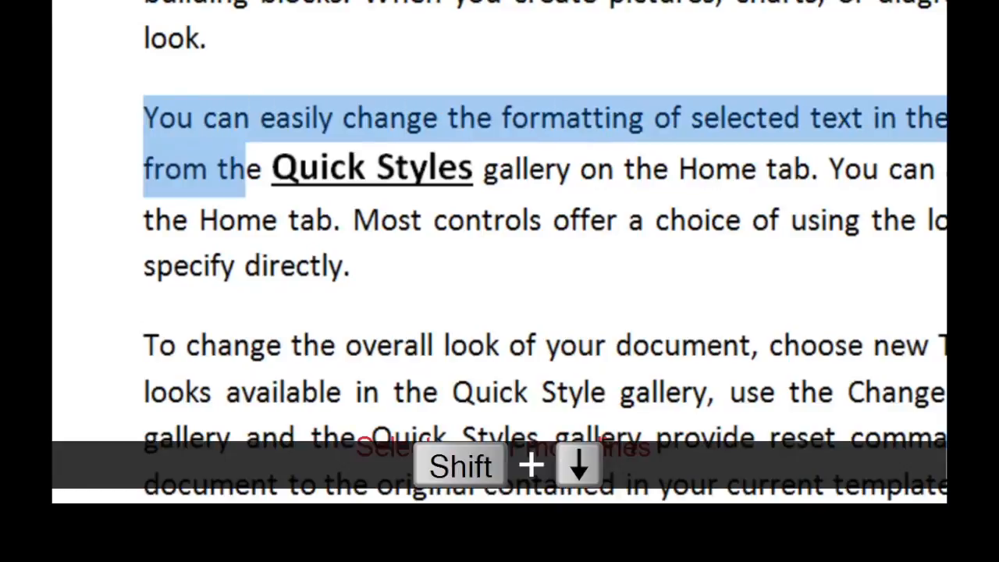
pyautogui.hotkey('shift', 'Down')
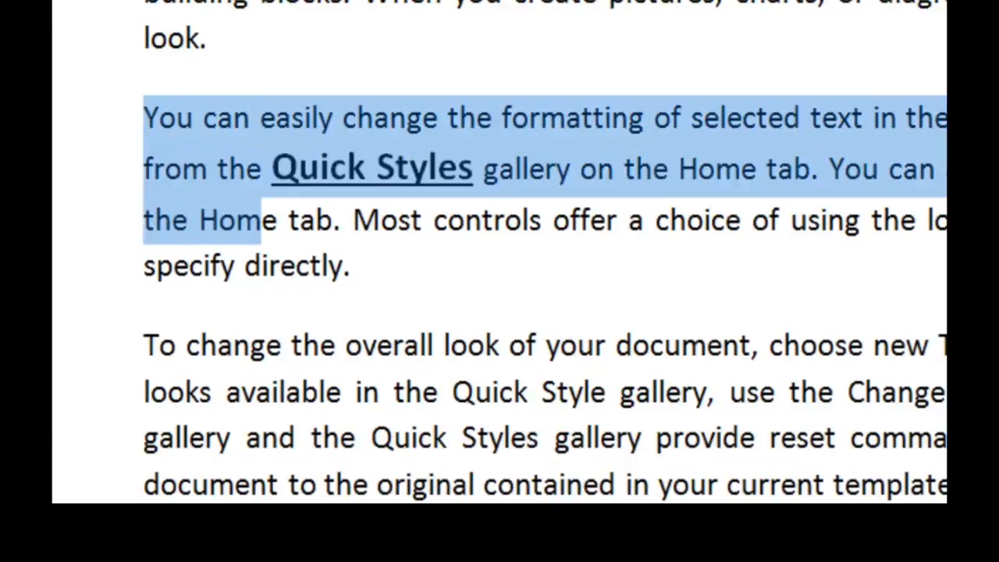
pyautogui.press('Left')
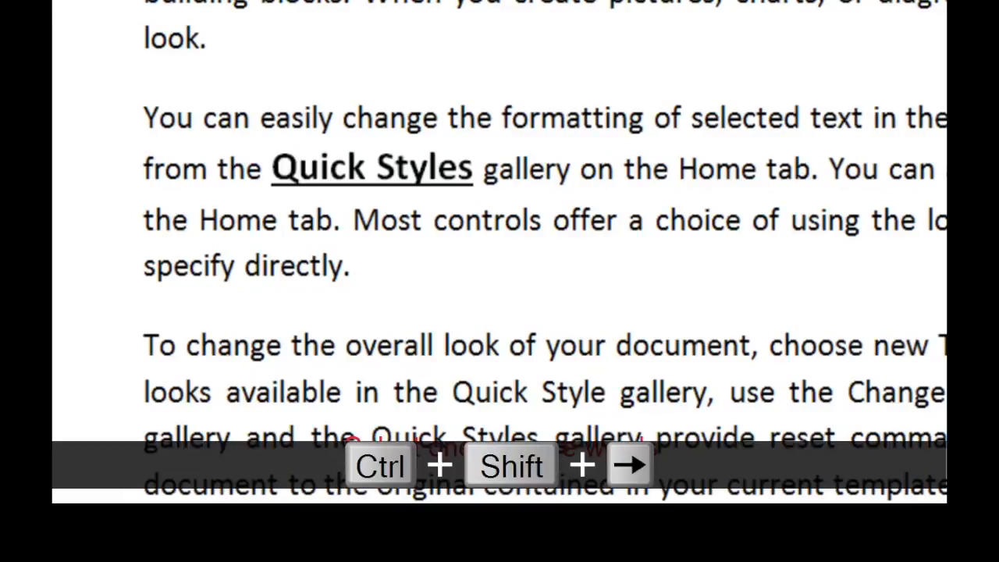
# Select word by word from "You can easily", and extend the selection to the end of the paragraph
pyautogui.hotkey('ctrl', 'shift', 'Right')
pyautogui.hotkey('ctrl', 'shift', 'Right')
pyautogui.hotkey('ctrl', 'shift', 'Right')
pyautogui.hotkey('ctrl', 'shift', 'Right')
pyautogui.hotkey('ctrl', 'shift', 'Right')
pyautogui.hotkey('ctrl', 'shift', 'Right')
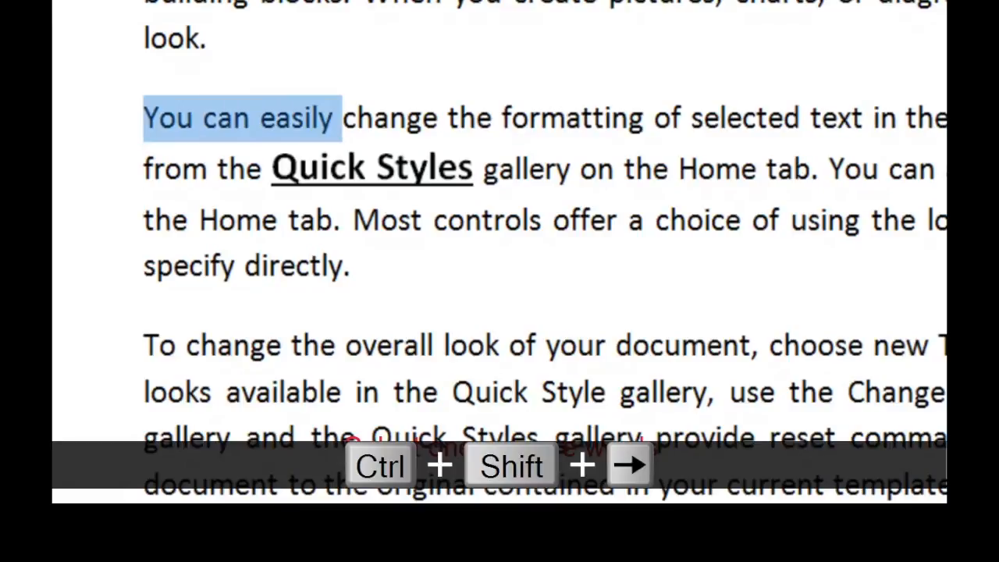
pyautogui.hotkey('ctrl', 'shift', 'Down')
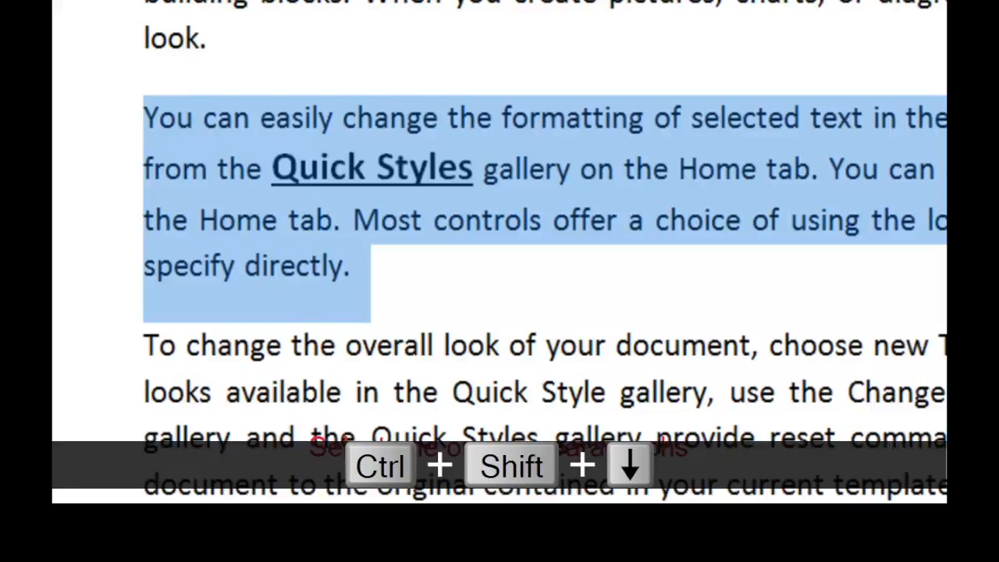
# Copy only the formatting of the bold, underlined "Quick Styles" and apply it to the plain "Quick Styles" in the following paragraph
pyautogui.click(272, 168)
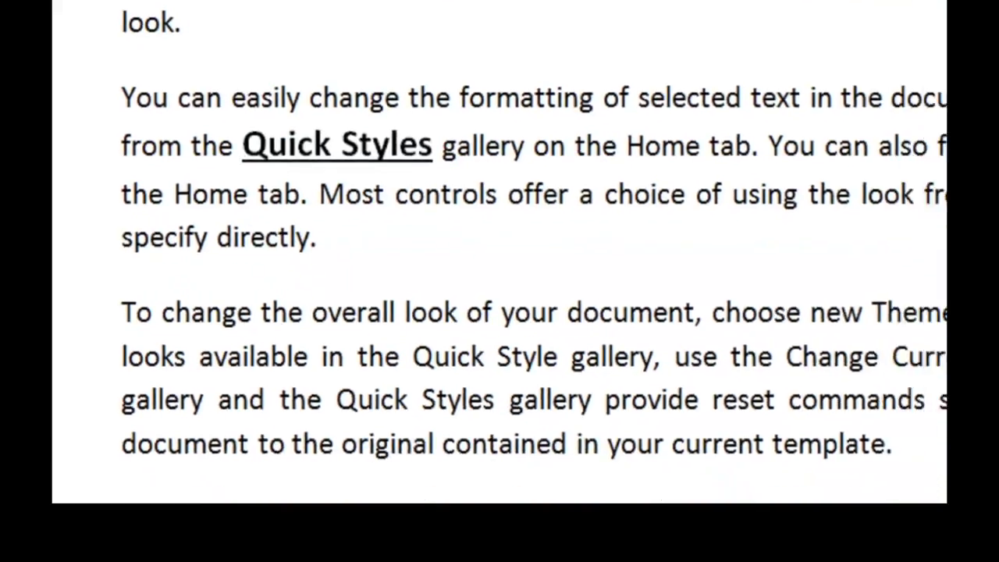
pyautogui.hotkey('ctrl', 'shift', 'Right')
pyautogui.hotkey('ctrl', 'shift', 'Right')
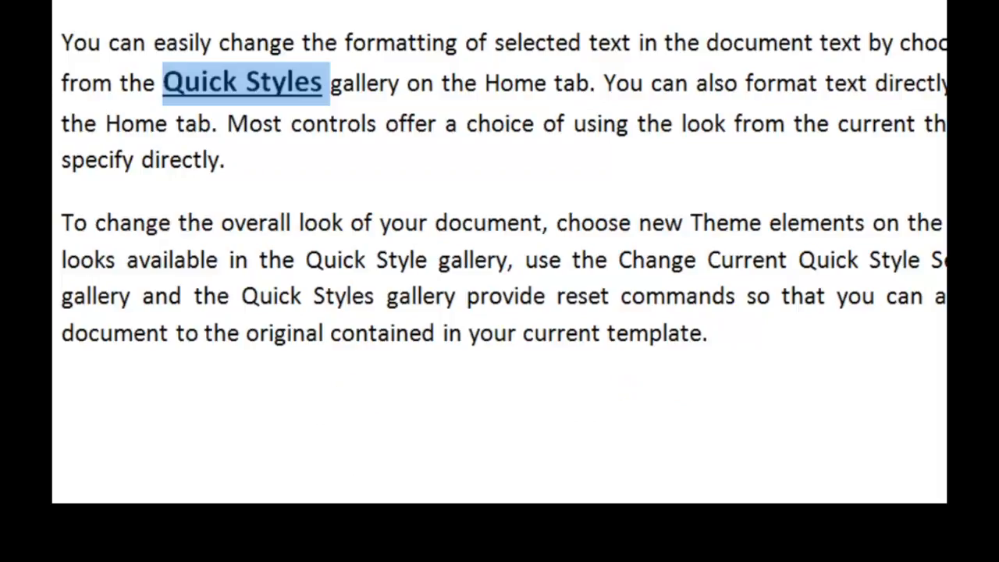
pyautogui.hotkey('ctrl', 'shift', 'c')
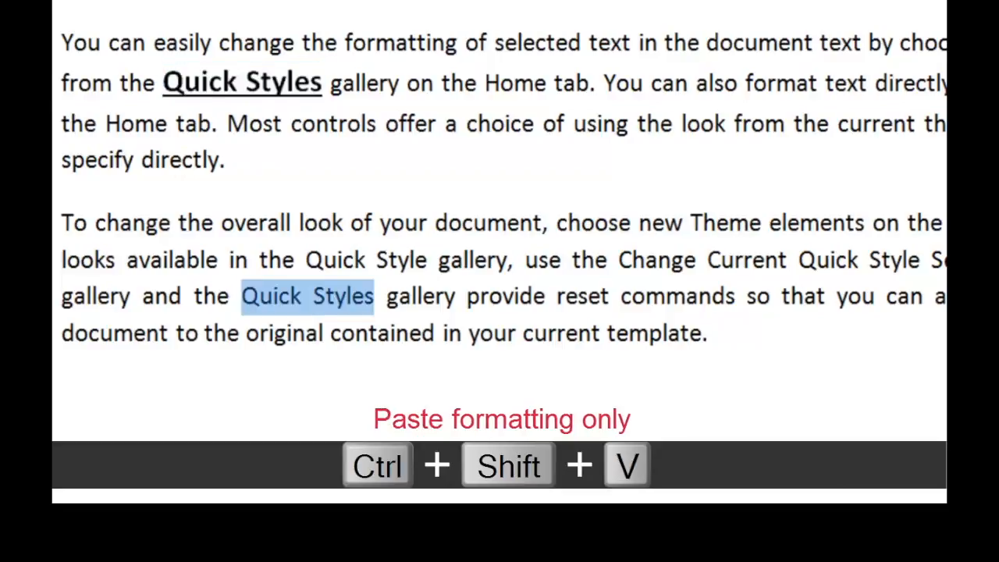
pyautogui.hotkey('ctrl', 'shift', 'v')
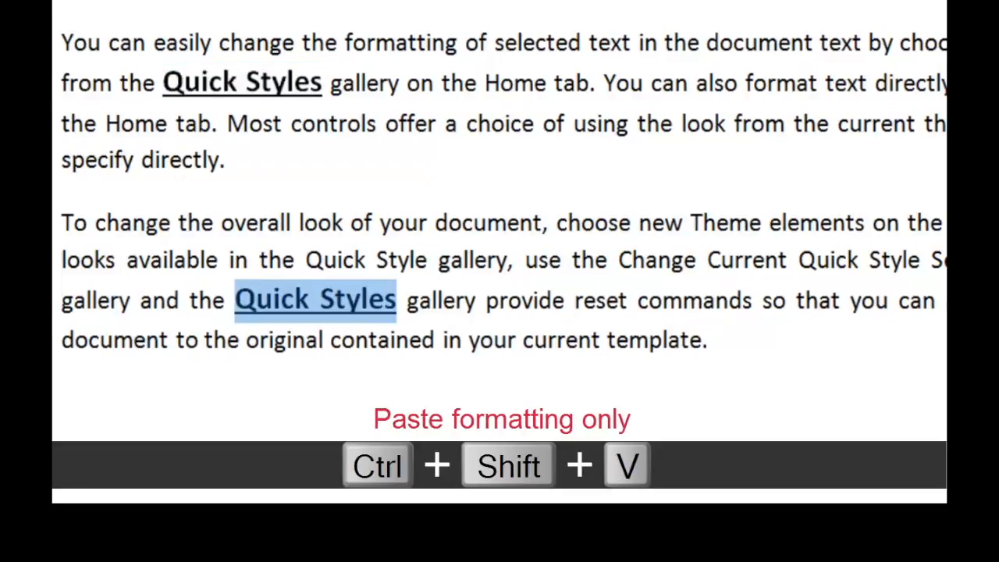
pyautogui.press('Right')
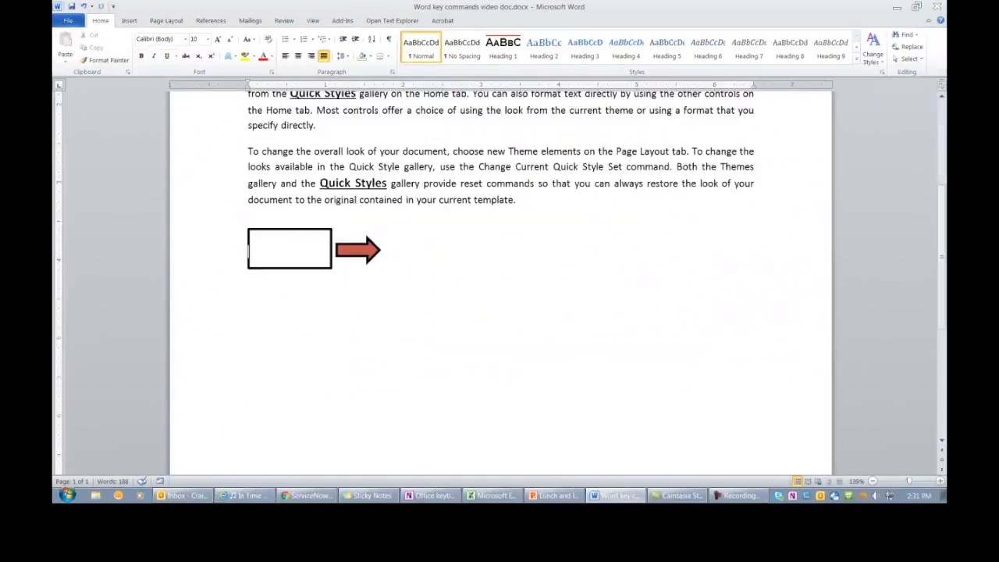
# Select the grouped rectangle and red arrow below the text and duplicate it several times
pyautogui.click(288, 247)
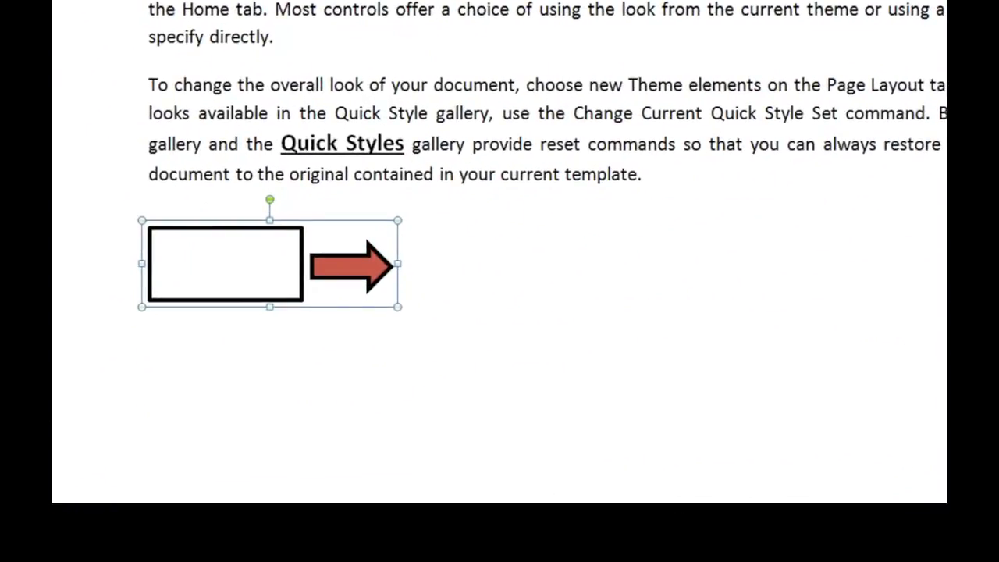
pyautogui.hotkey('ctrl', 'd')
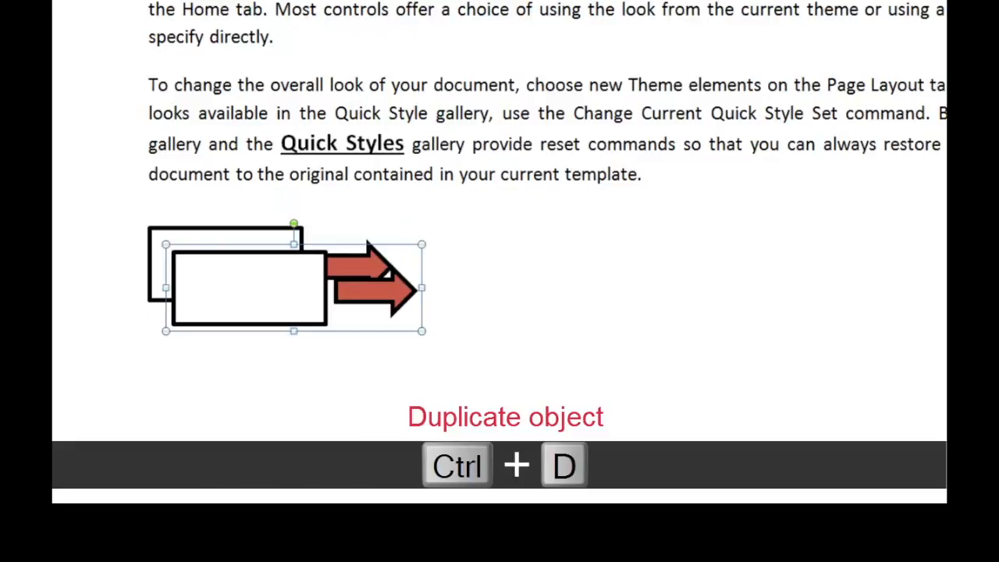
pyautogui.hotkey('ctrl', 'd')
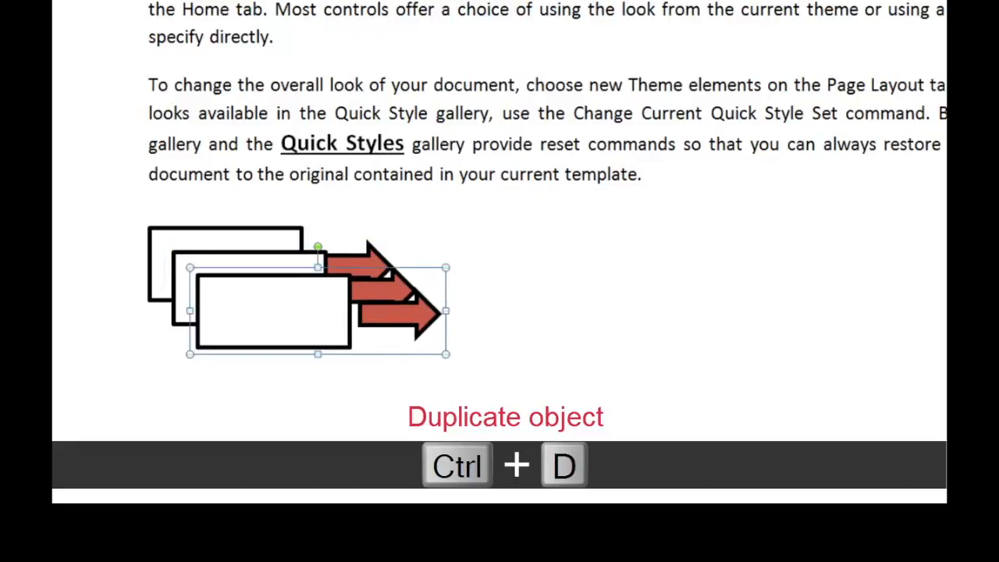
pyautogui.hotkey('ctrl', 'd')
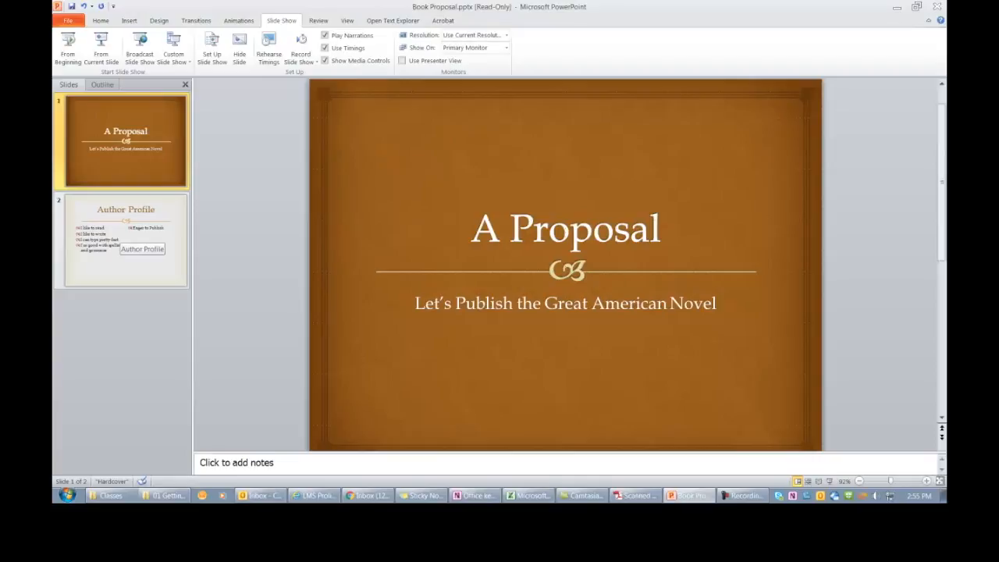
# In PowerPoint, select the Author Profile slide and duplicate it
pyautogui.click(132, 238)
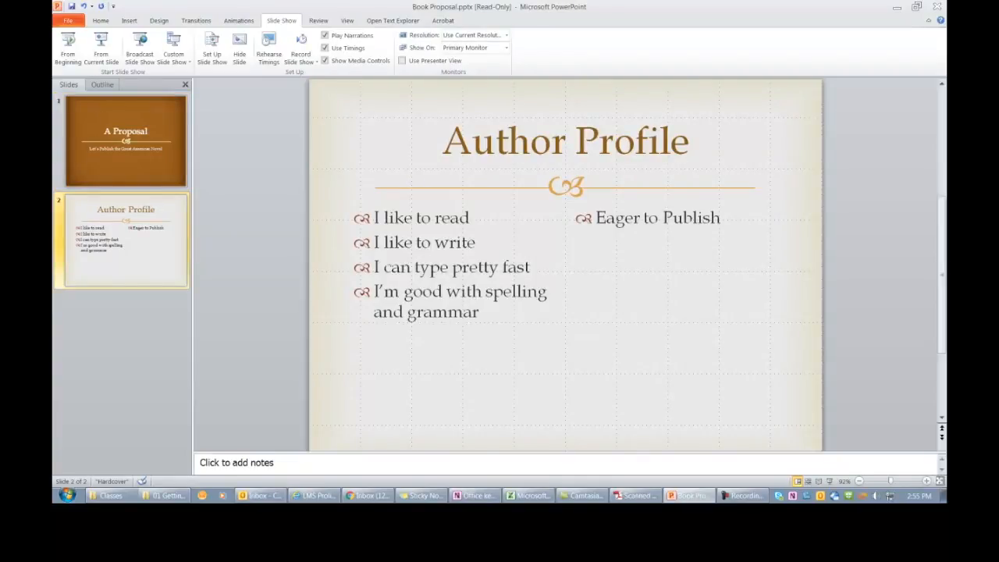
pyautogui.hotkey('ctrl', 'd')
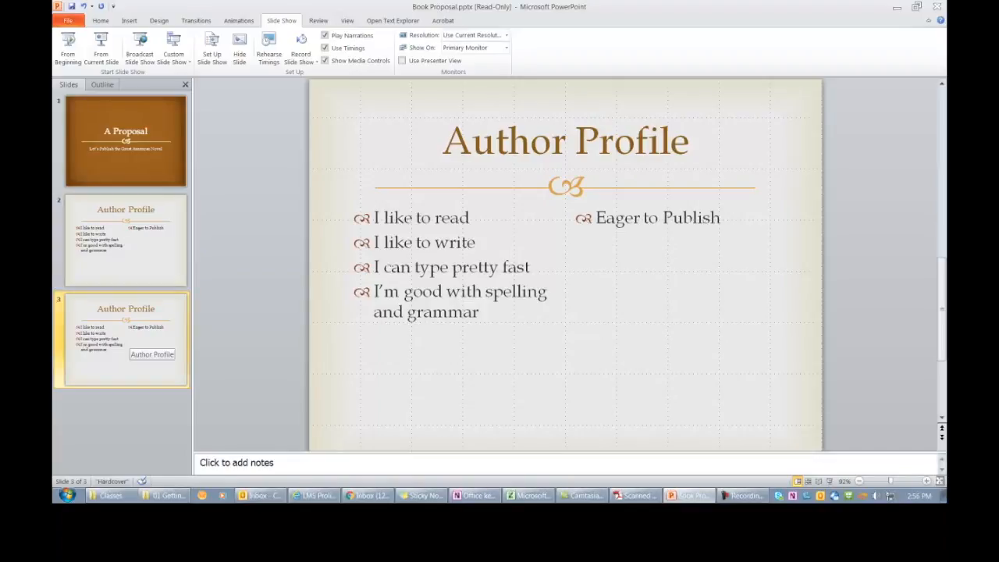
# Run the slide show from the beginning, exit it, and run it again from the current slide
pyautogui.press('F5')
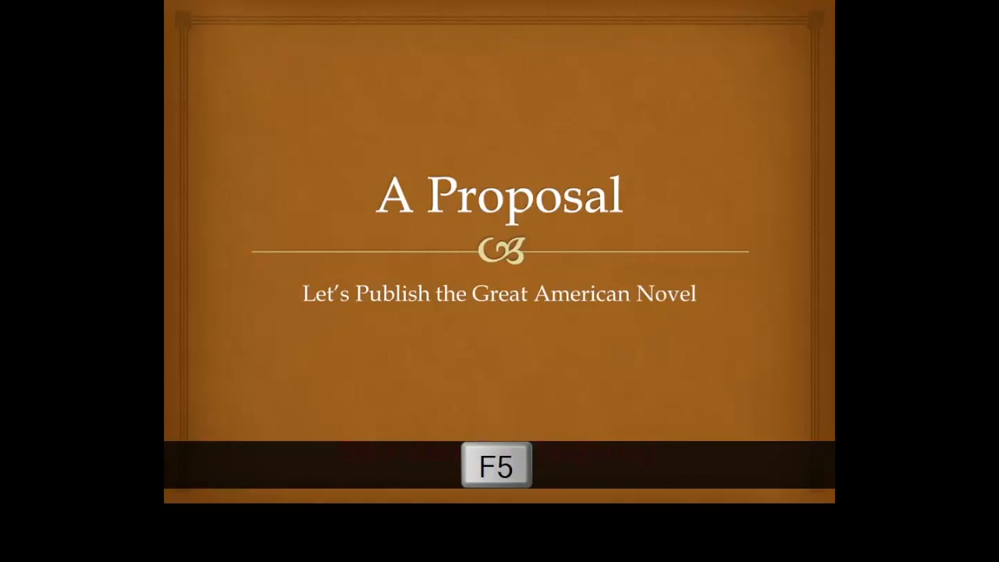
pyautogui.press('Escape')
pyautogui.hotkey('shift', 'F5')
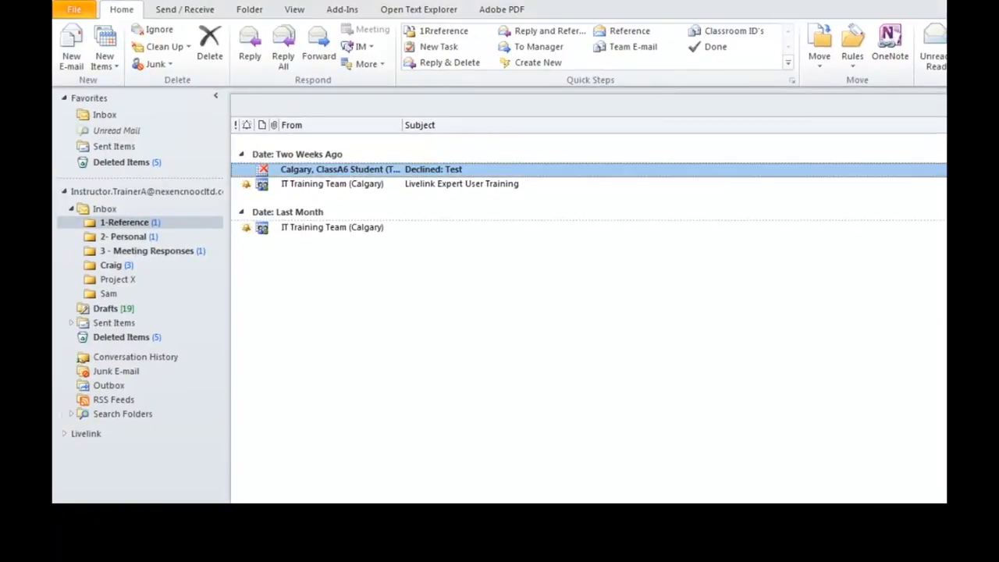
# In Outlook, open a new e-mail message and send it, and start a reply to all
pyautogui.hotkey('ctrl', 'shift', 'm')
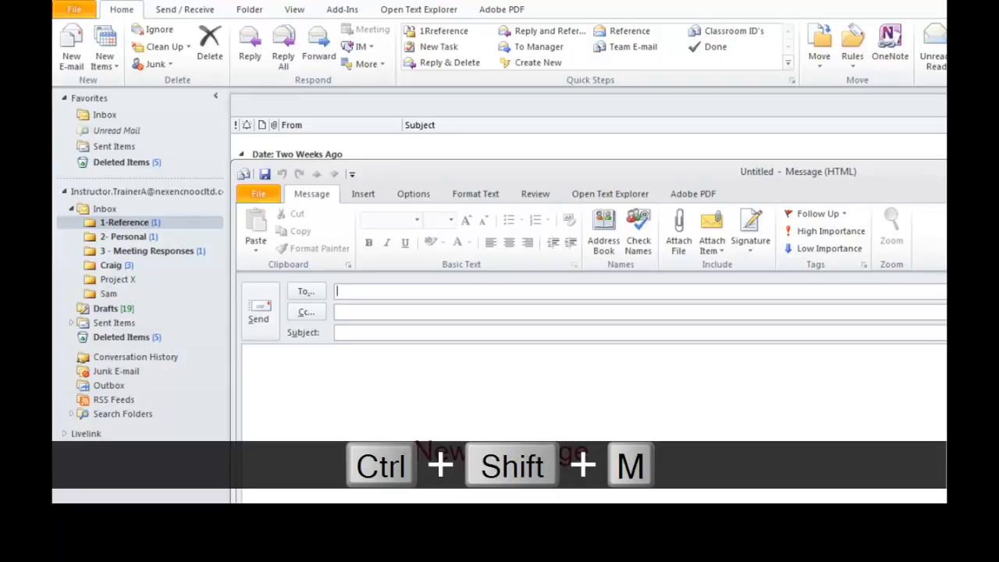
pyautogui.hotkey('alt', 's')
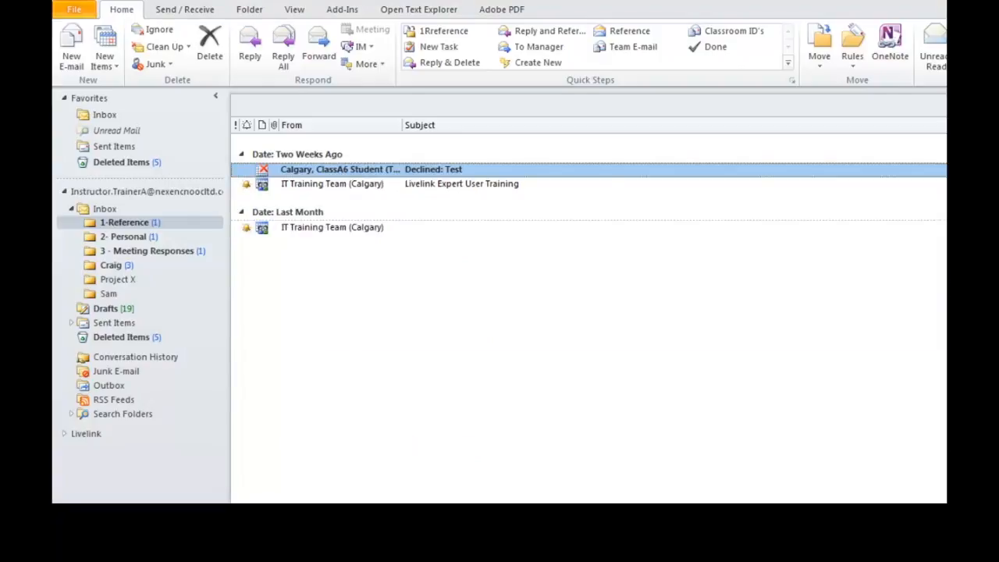
pyautogui.click(114, 146)
pyautogui.hotkey('ctrl', 'shift', 'r')
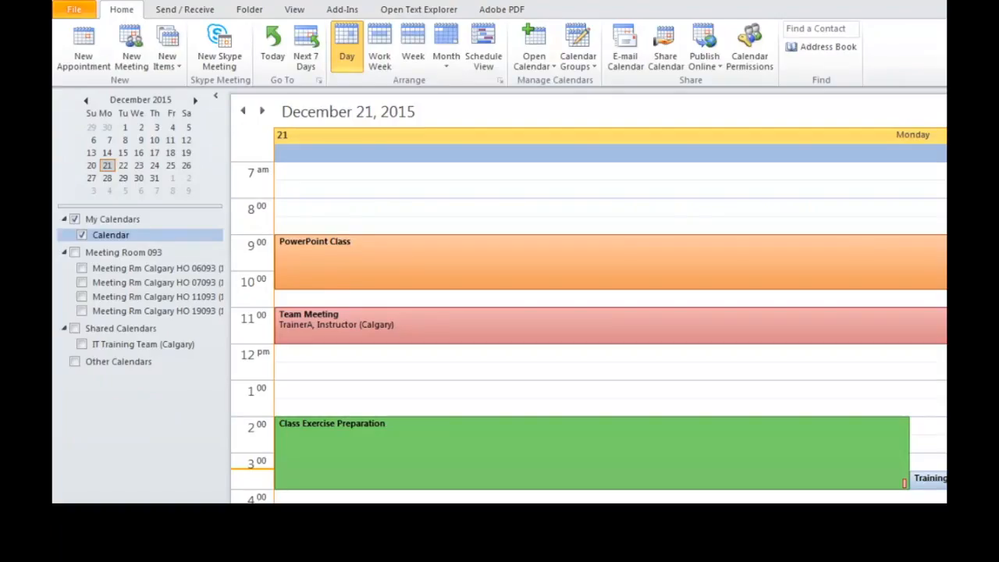
# Switch between the calendar and mail views, and delete the "Declined: Test" message from the 1-Reference folder
pyautogui.hotkey('ctrl', '1')
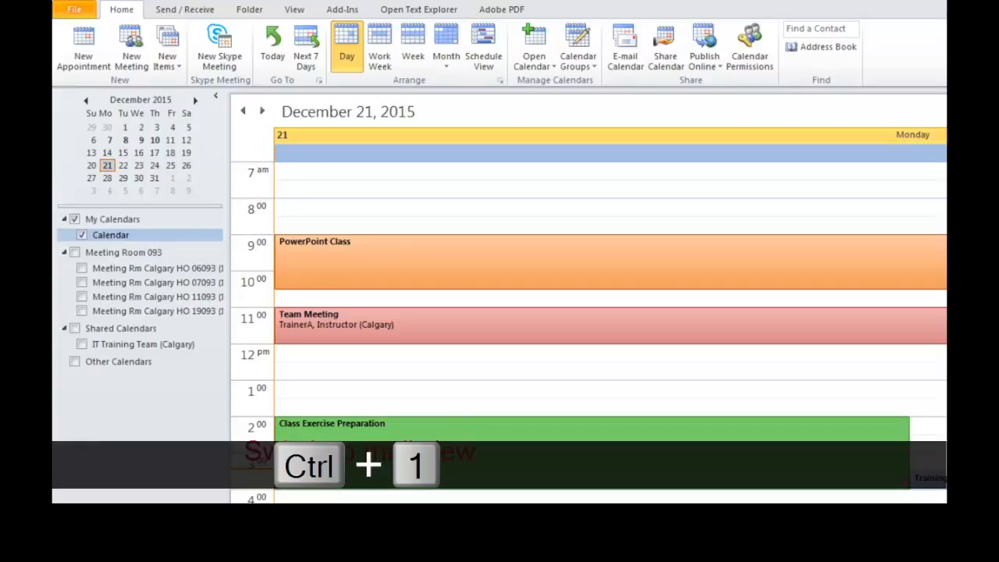
pyautogui.hotkey('ctrl', '2')
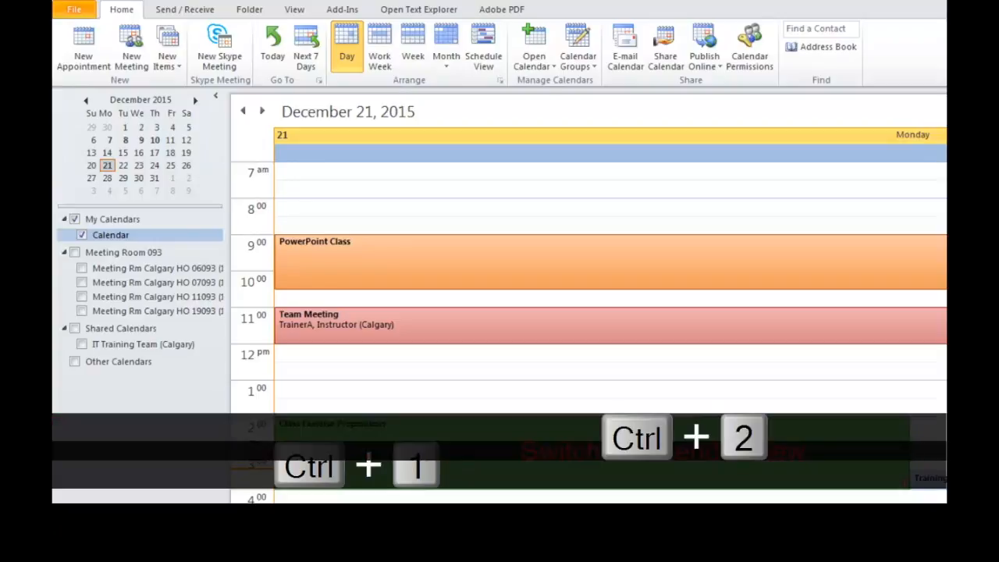
pyautogui.hotkey('ctrl', '1')
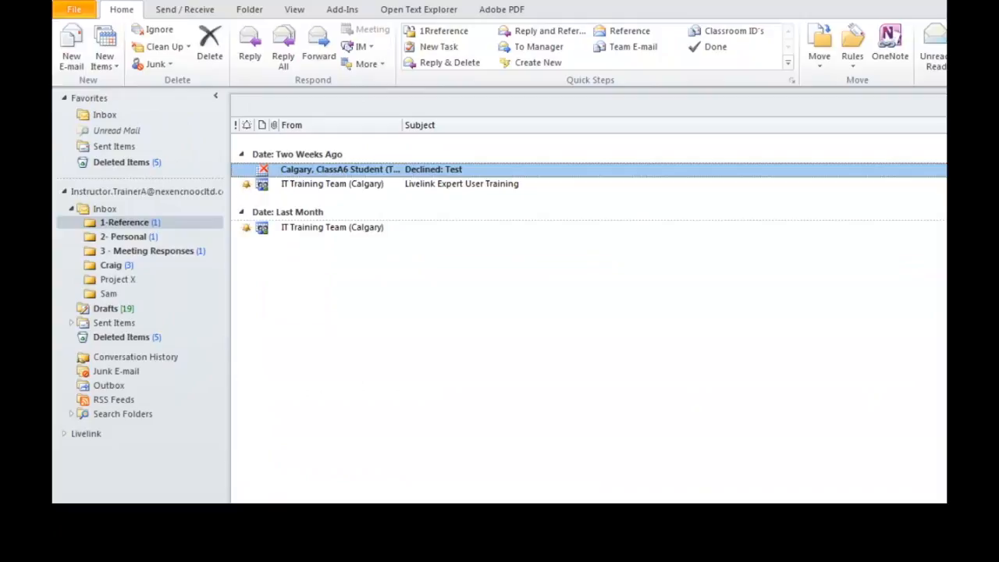
pyautogui.press('Delete')
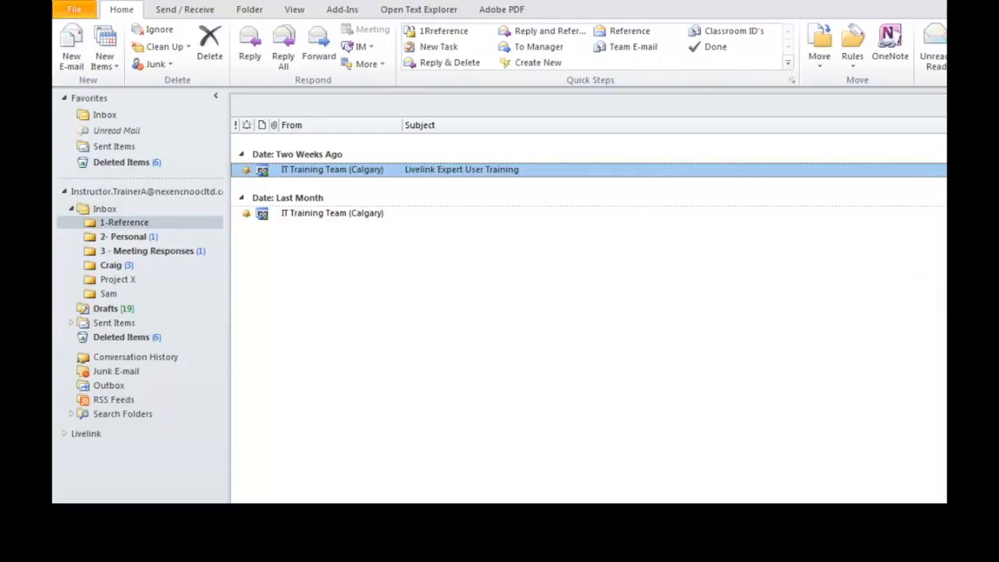